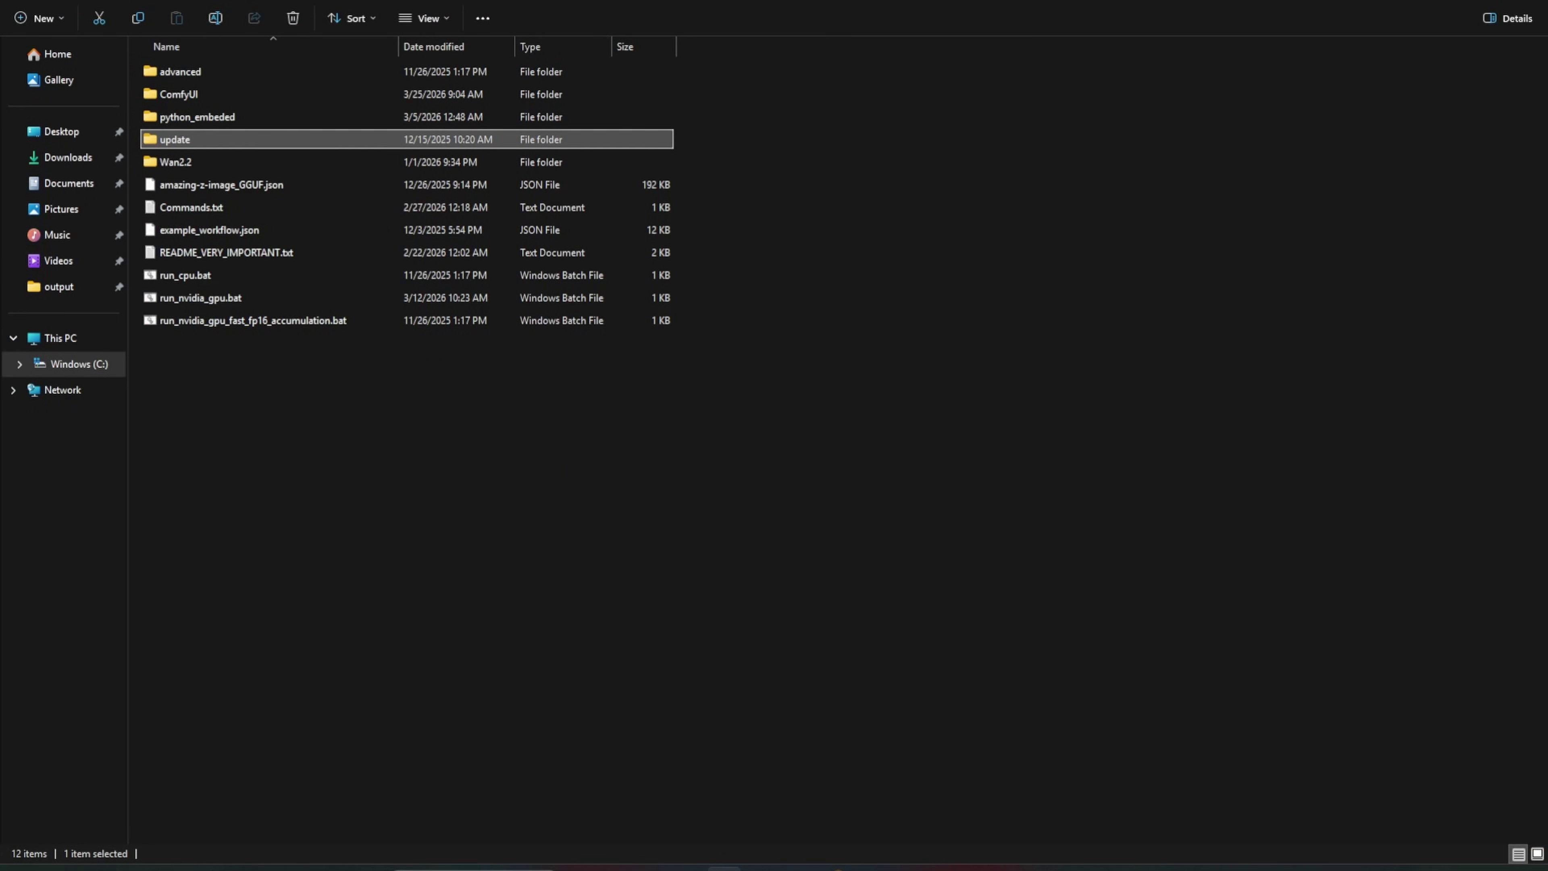
Open the update folder, show its files as extra large icons, and select update_comfyui.bat
{"action": "key", "text": "Return"}
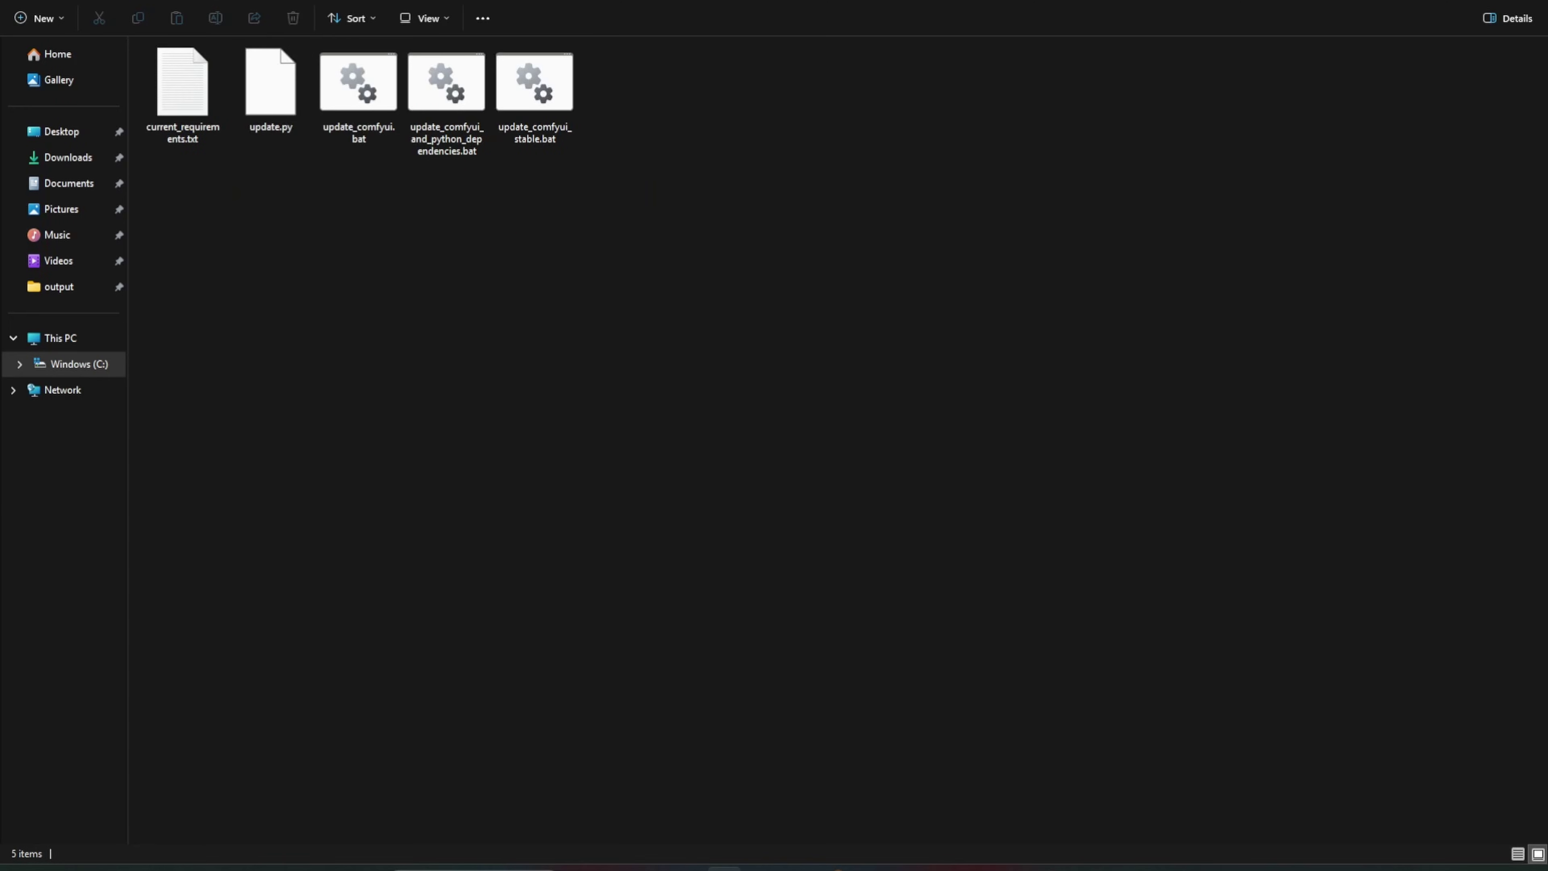
{"action": "key", "text": "ctrl+shift+1"}
{"action": "left_click", "coordinate": [1190, 153]}
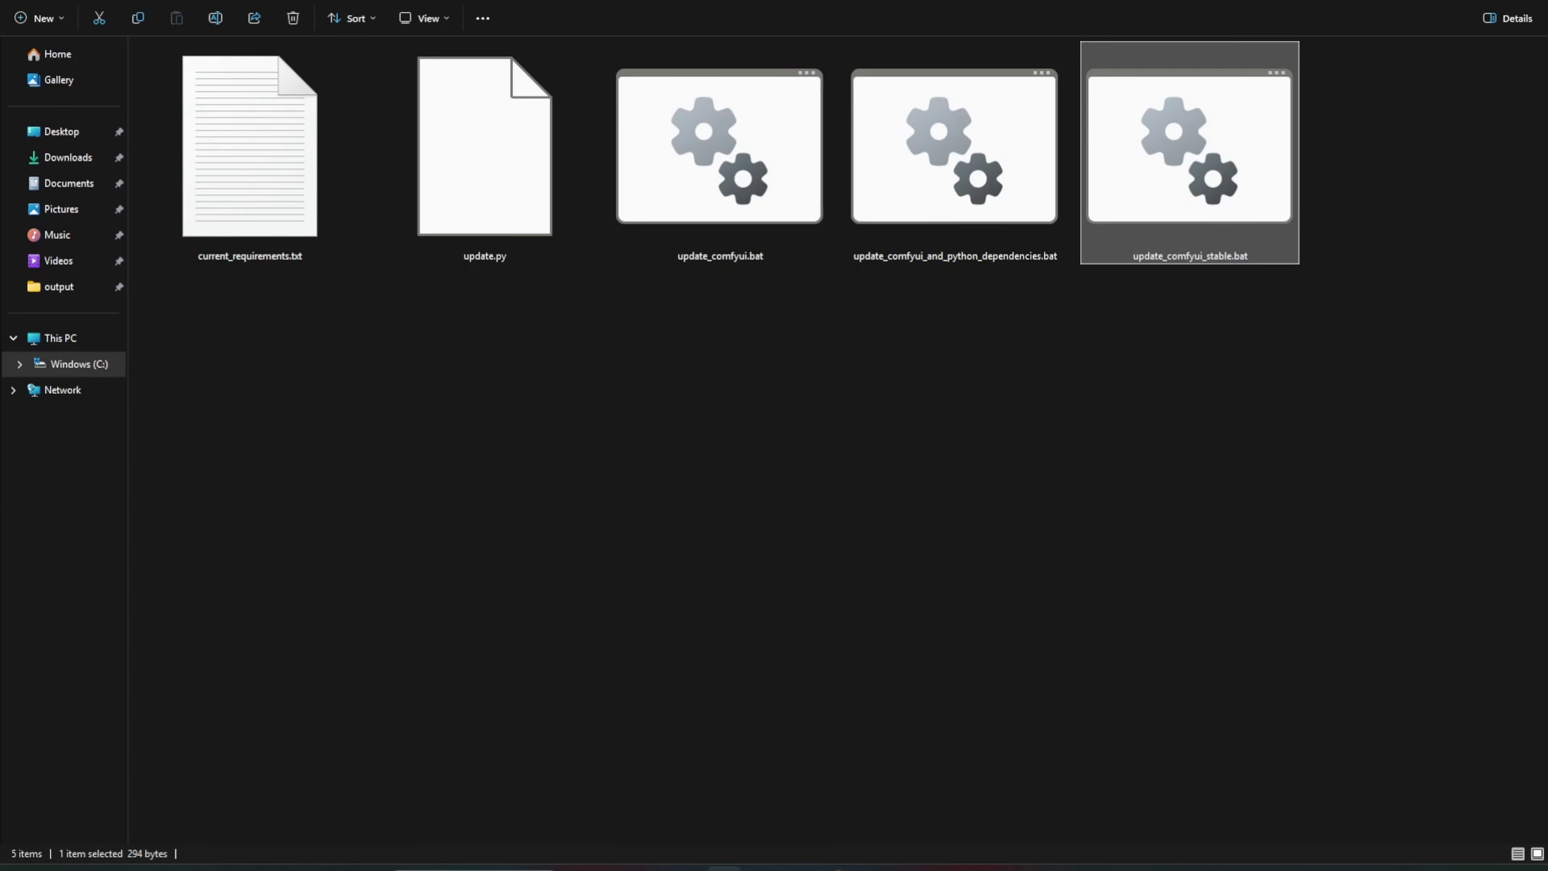
{"action": "left_click", "coordinate": [720, 152]}
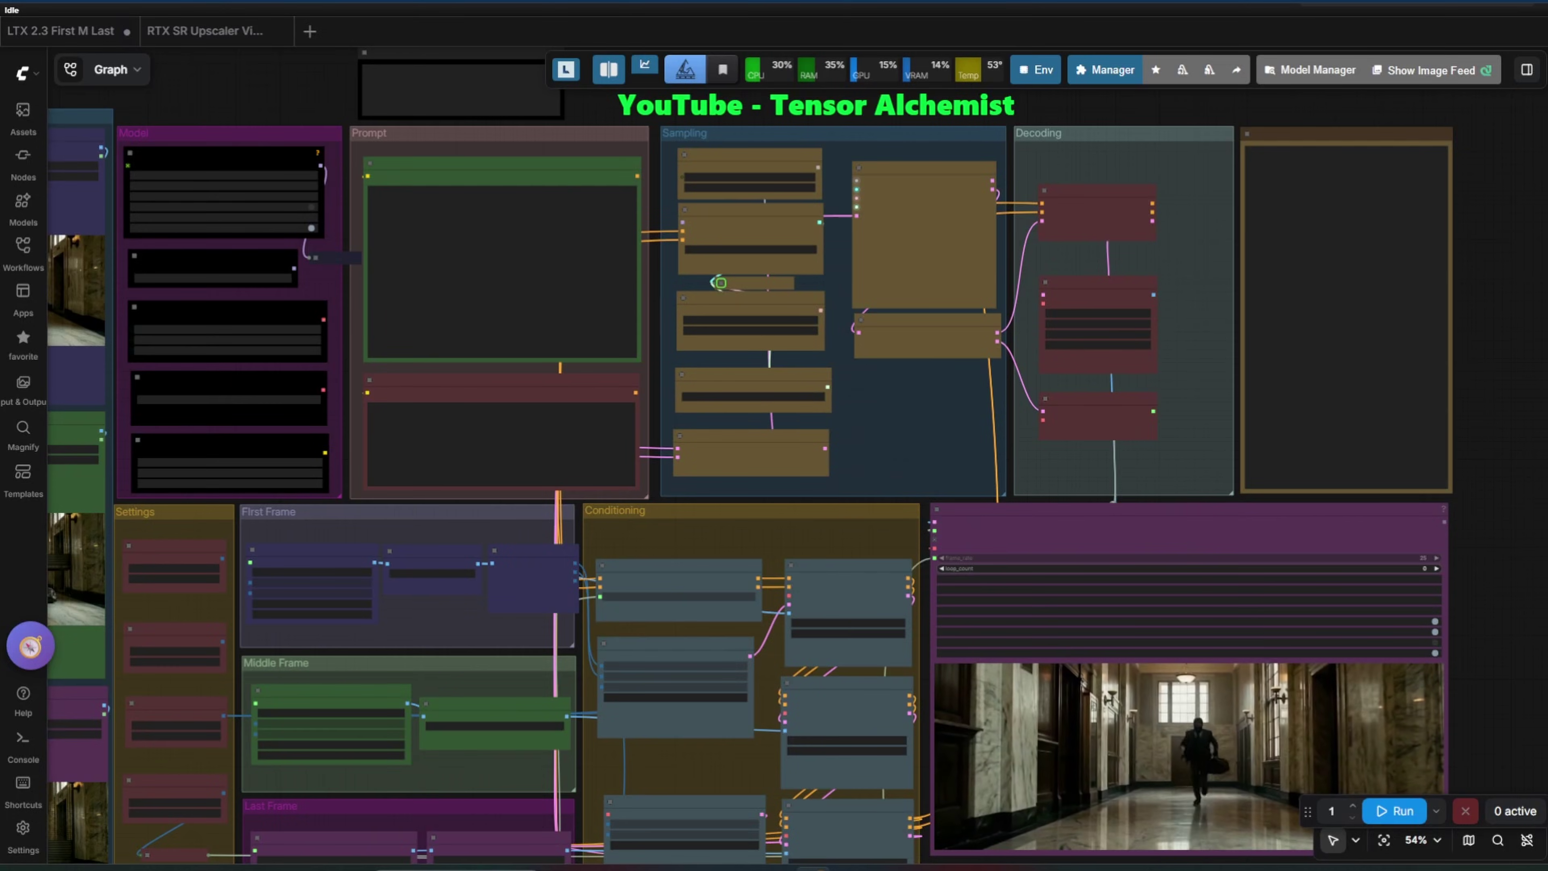
View the Environment Manager details, close them, and pick the ComfyUI version in the ComfyUI Manager's Update setting
{"action": "left_click", "coordinate": [1036, 69]}
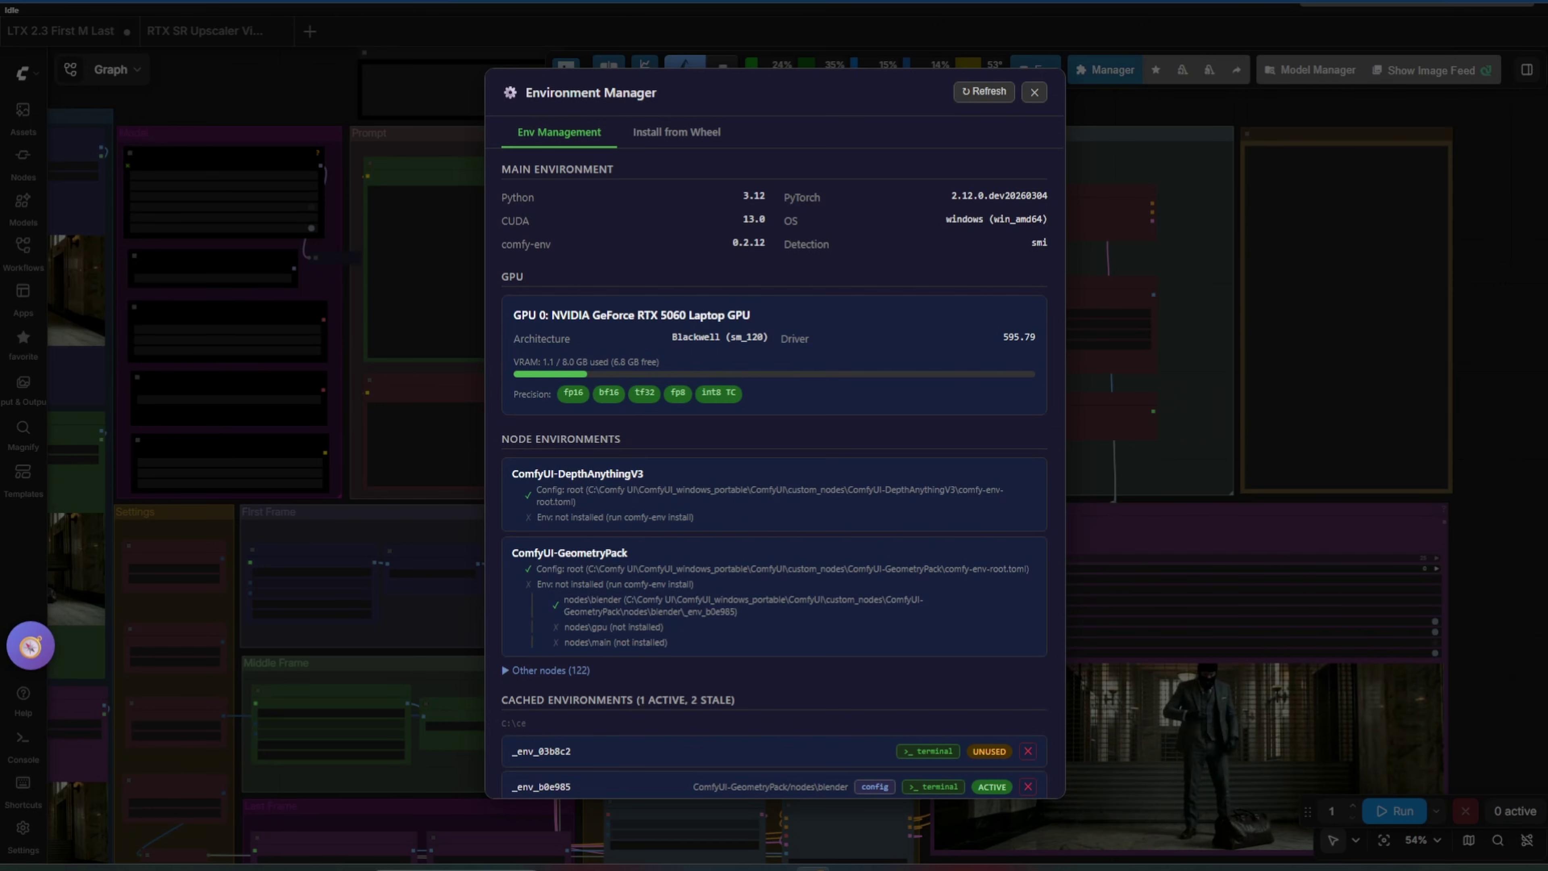
{"action": "key", "text": "Escape"}
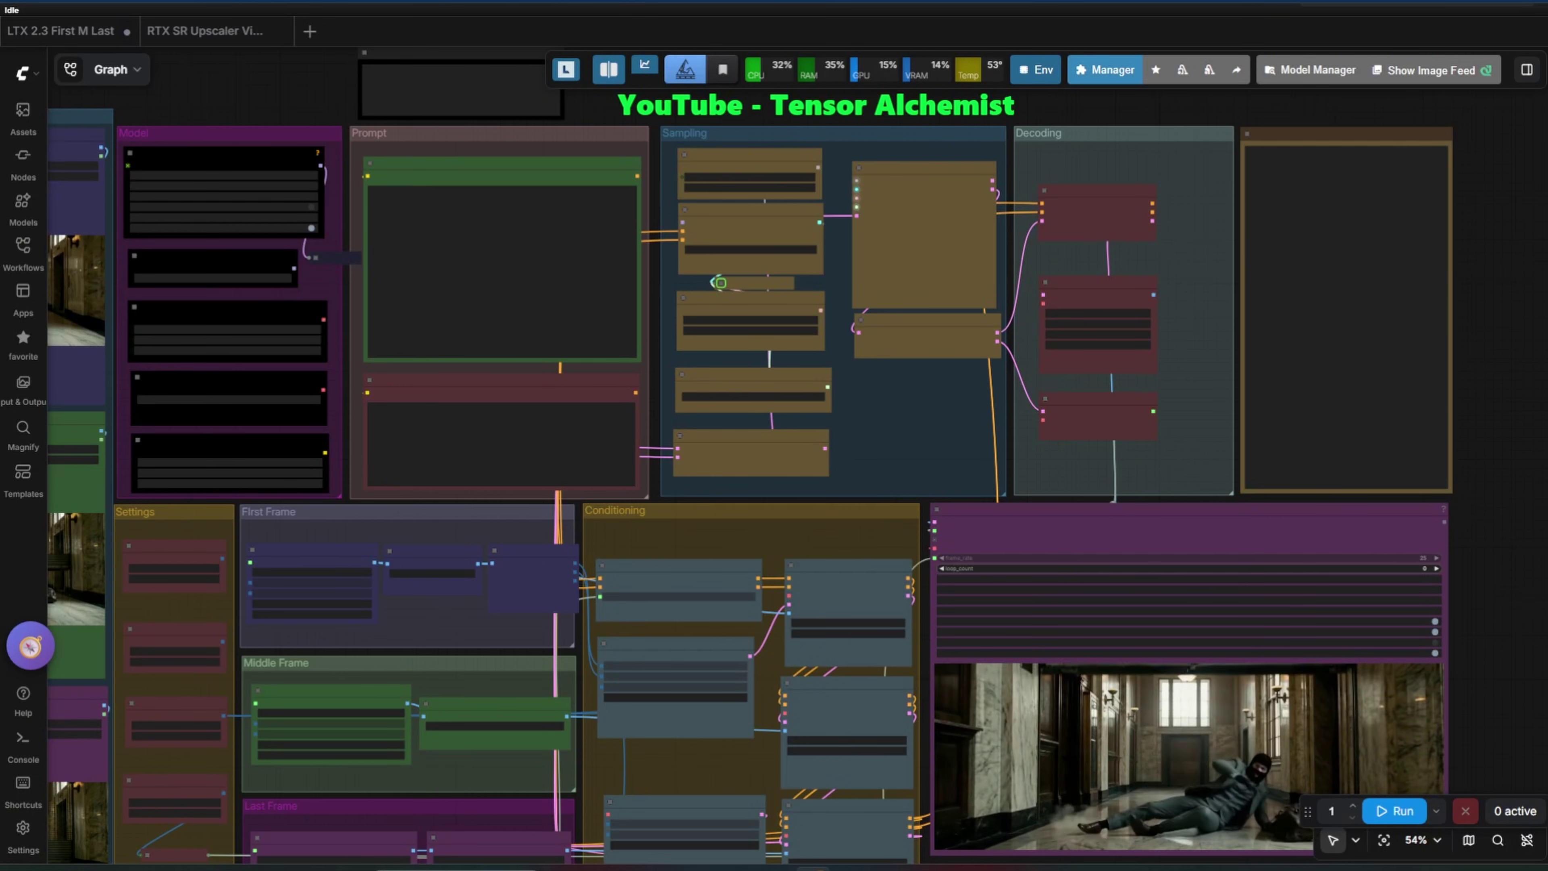
{"action": "left_click", "coordinate": [1105, 70]}
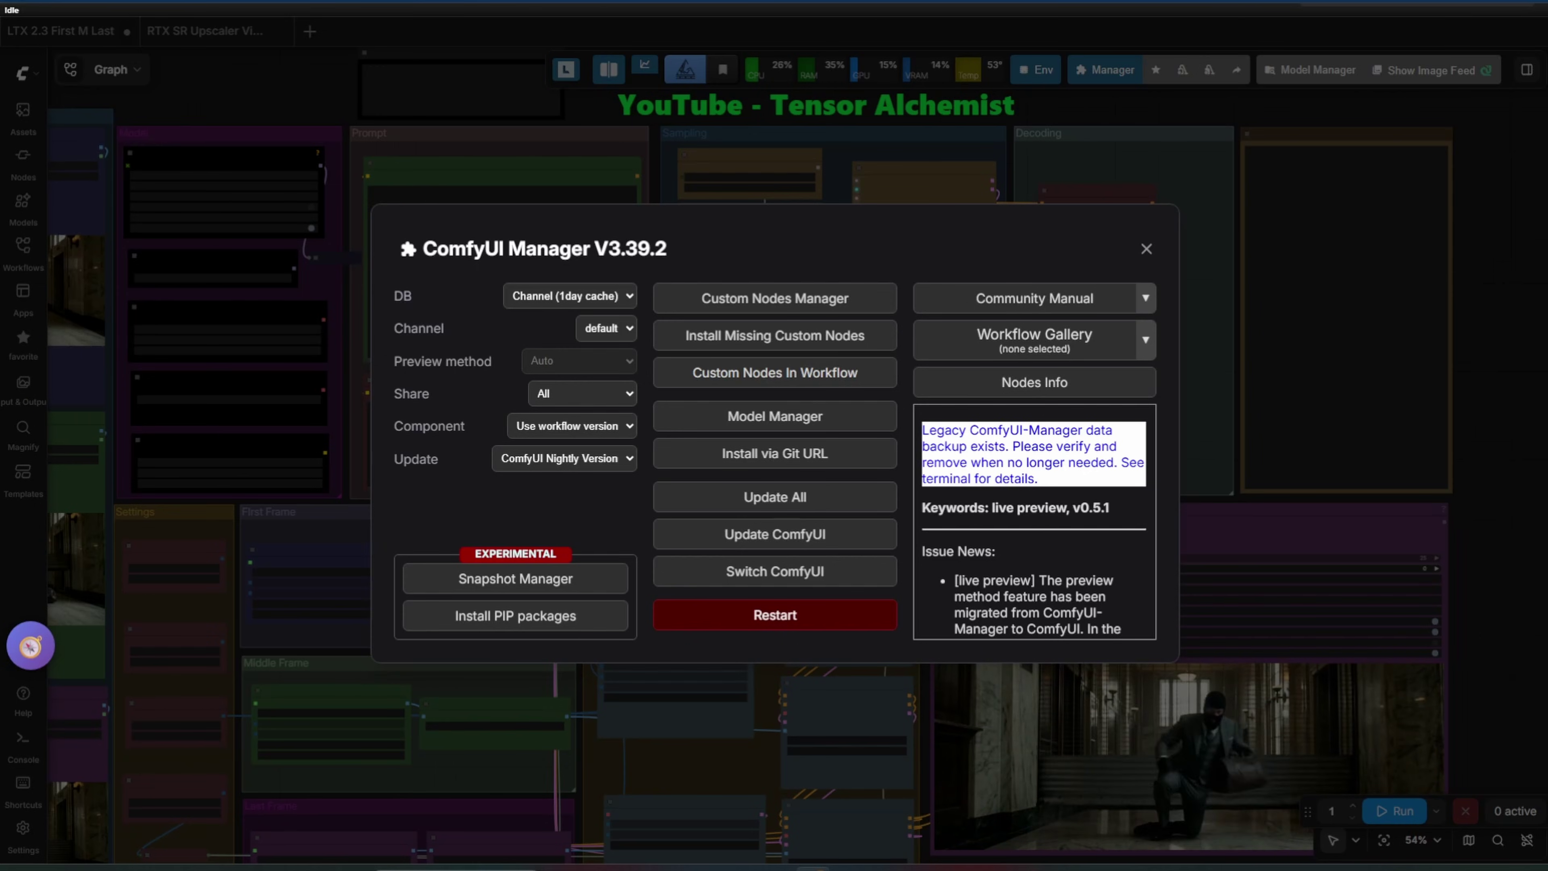
{"action": "left_click", "coordinate": [563, 458]}
{"action": "left_click", "coordinate": [563, 481]}
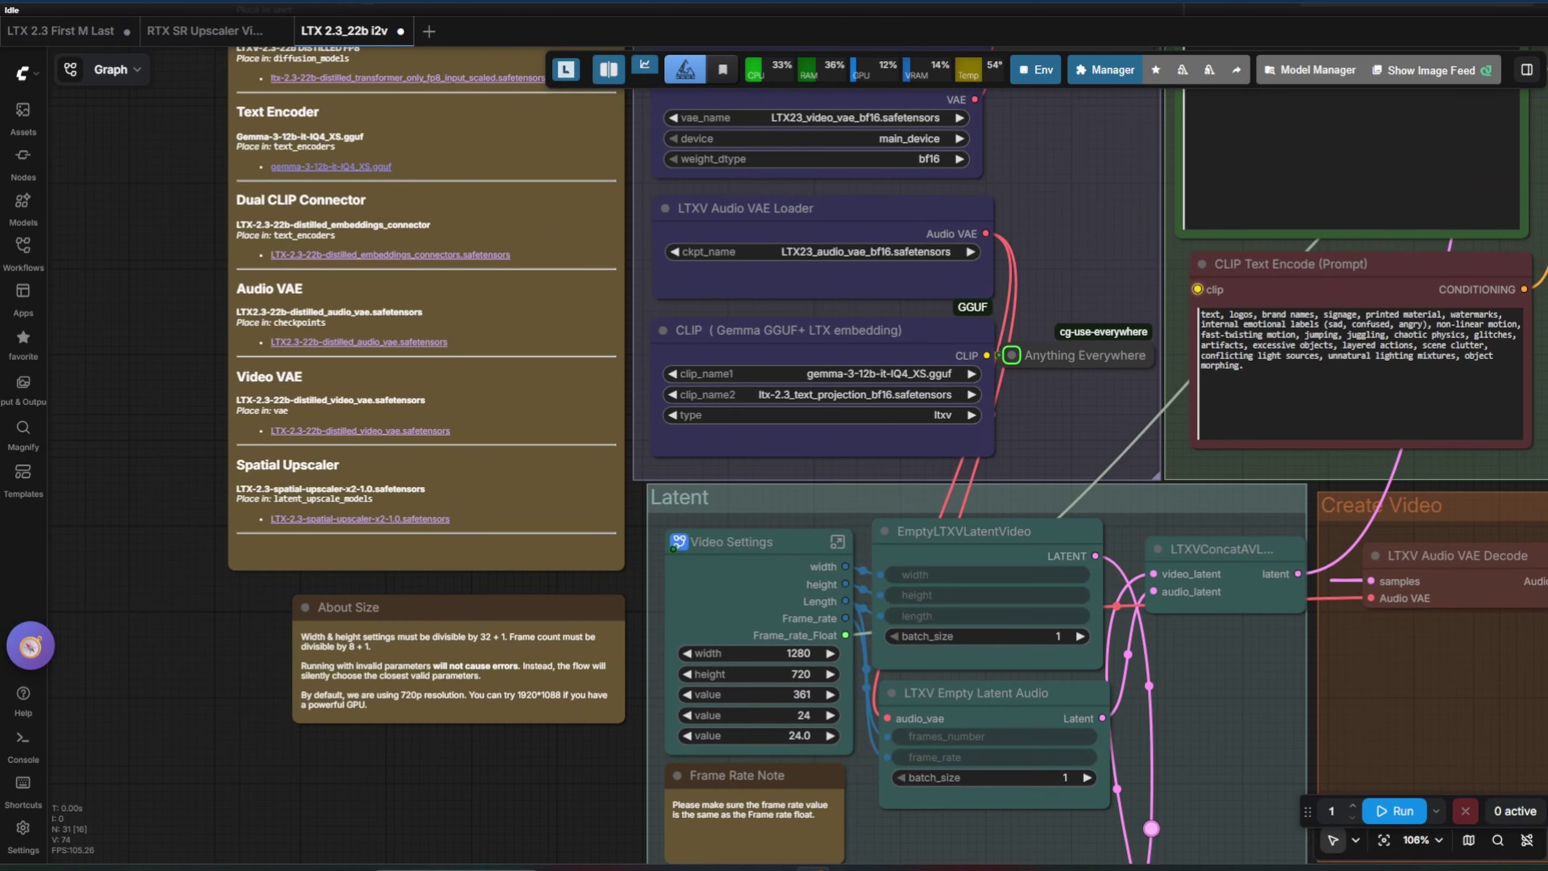
Examine the spatial upscaler note and Load Latent Upscale Model node in LTX 2.3_22b i2v, and view the RTX SR Upscaler workflow
{"action": "scroll", "coordinate": [211, 466], "scroll_direction": "up", "scroll_amount": 14}
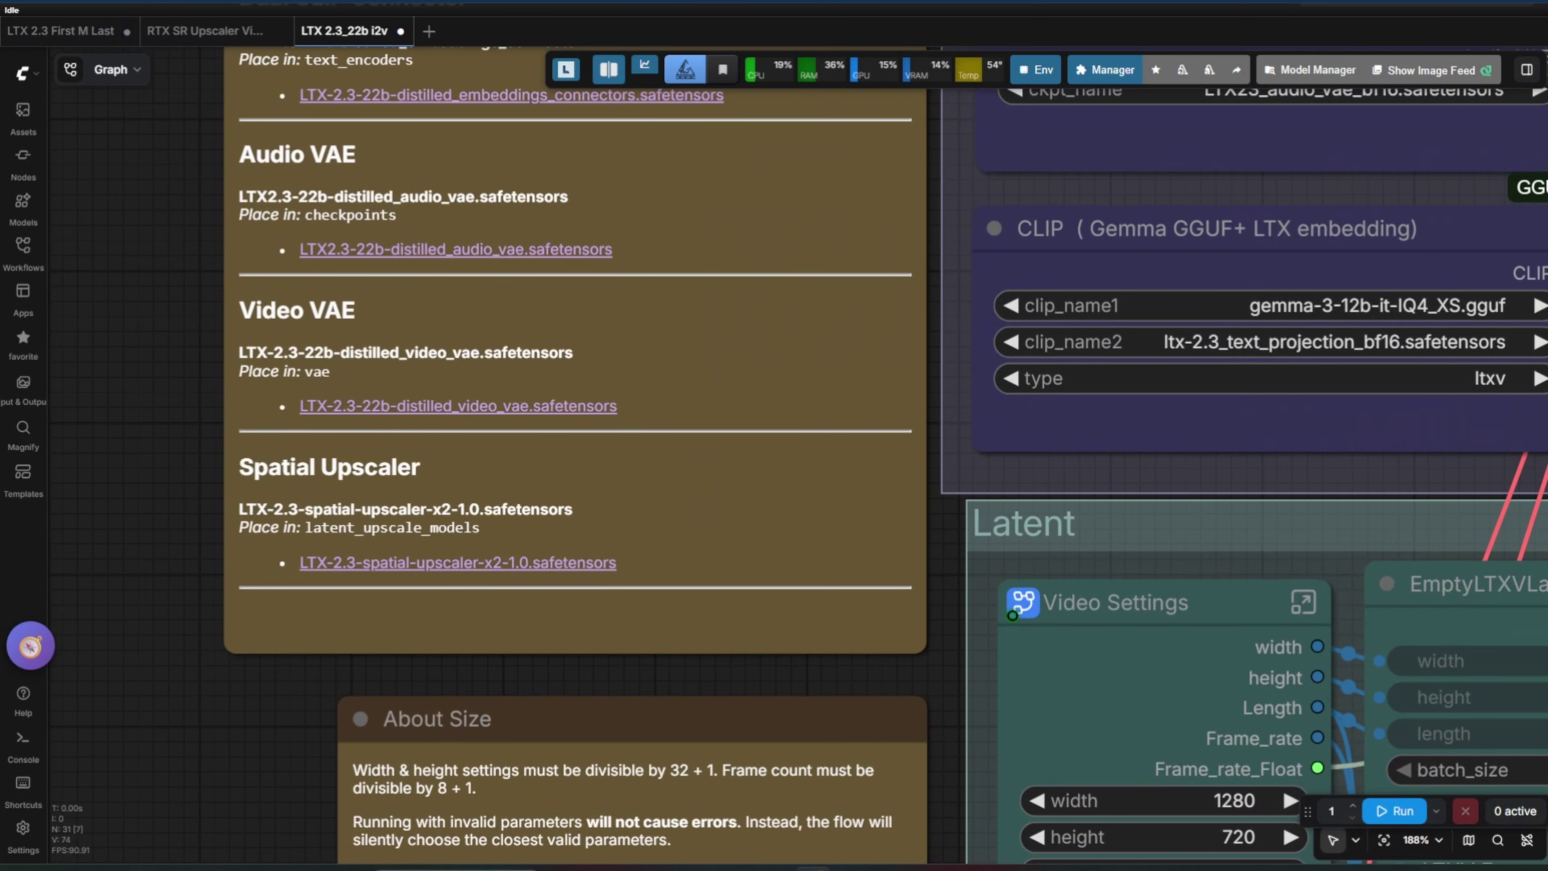
{"action": "scroll", "coordinate": [854, 458], "scroll_direction": "up", "scroll_amount": 4}
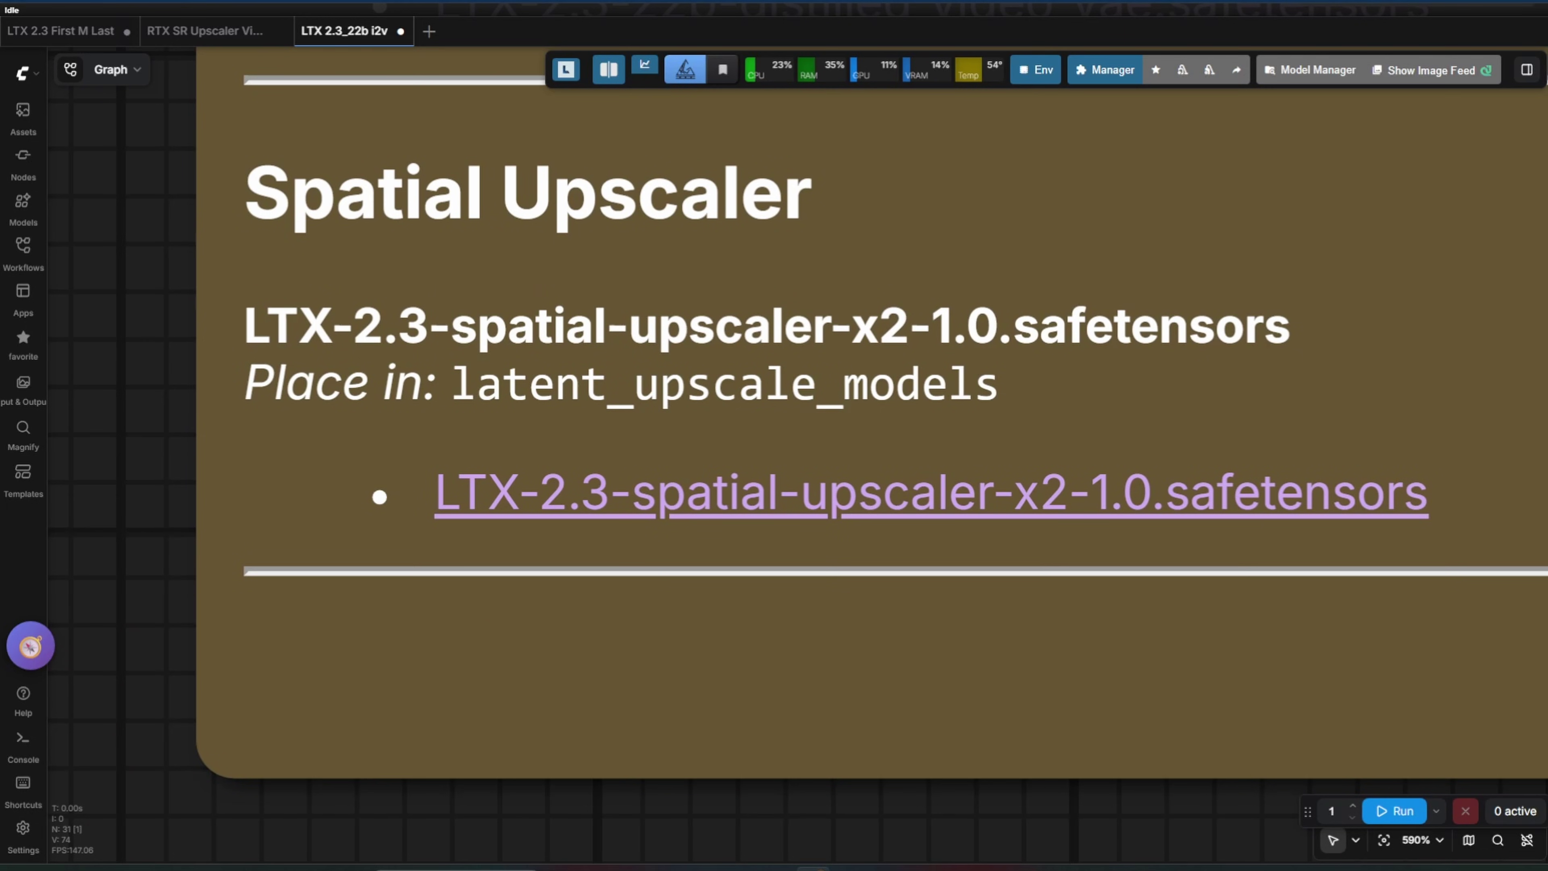
{"action": "scroll", "coordinate": [854, 457], "scroll_direction": "down", "scroll_amount": 20}
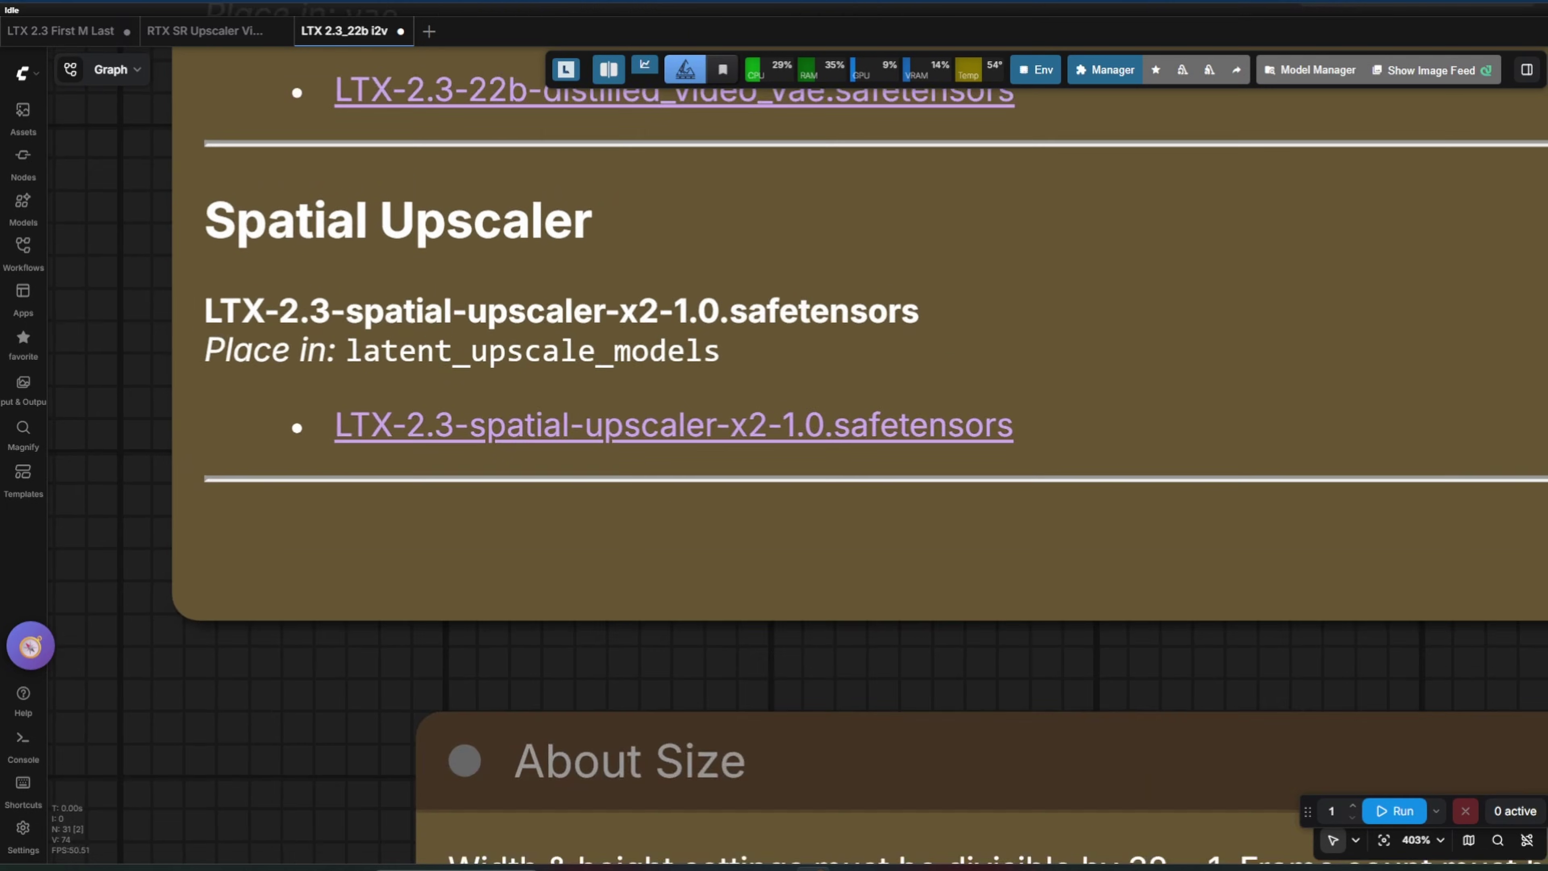
{"action": "scroll", "coordinate": [836, 115], "scroll_direction": "up", "scroll_amount": 20}
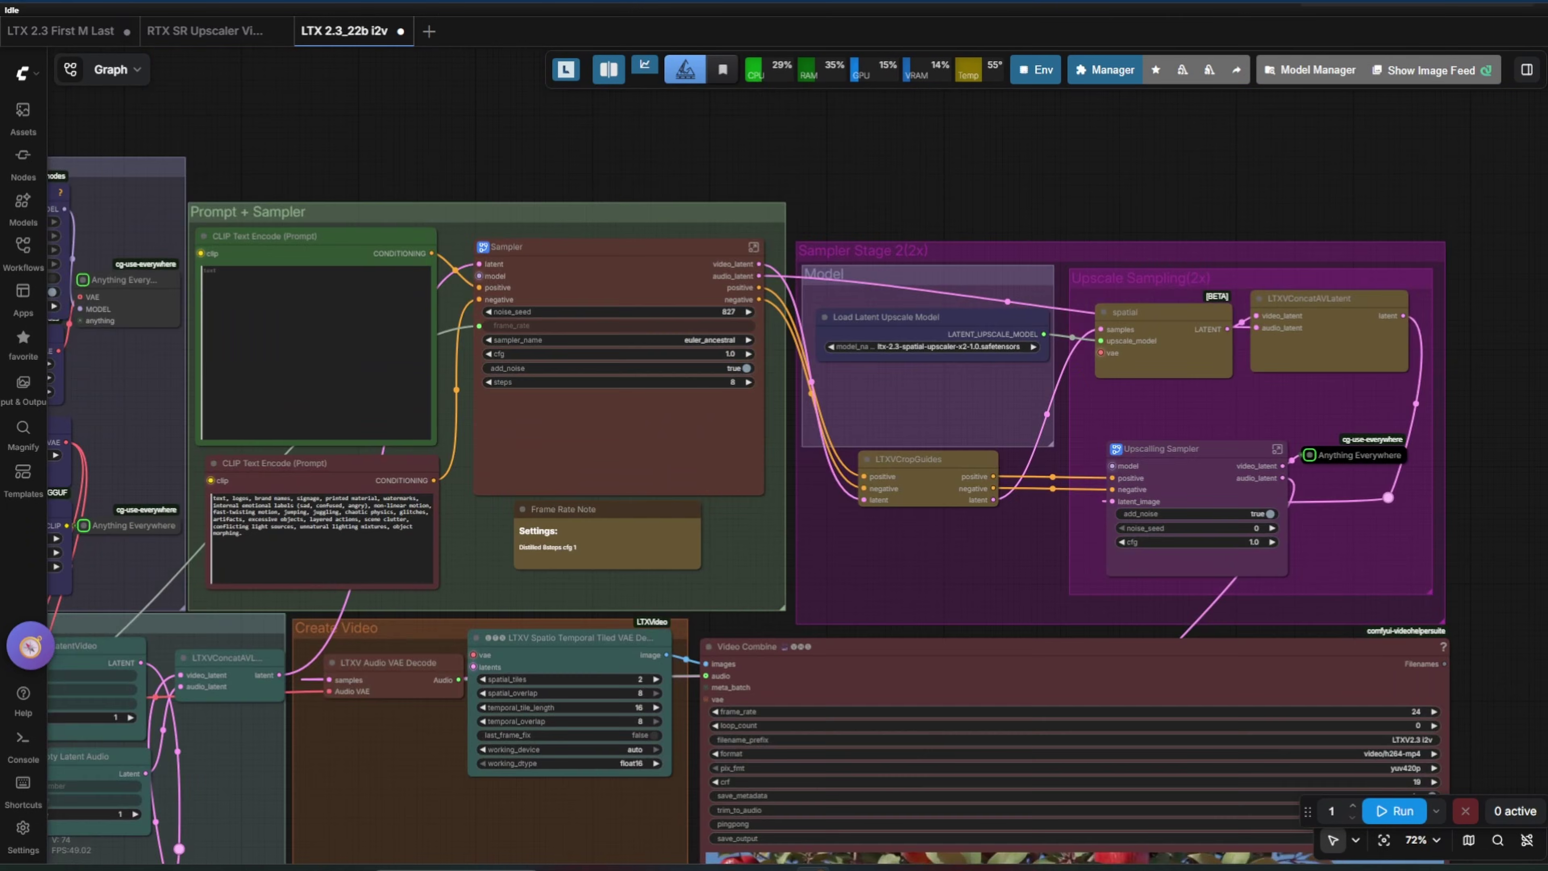
{"action": "scroll", "coordinate": [1044, 328], "scroll_direction": "up", "scroll_amount": 2}
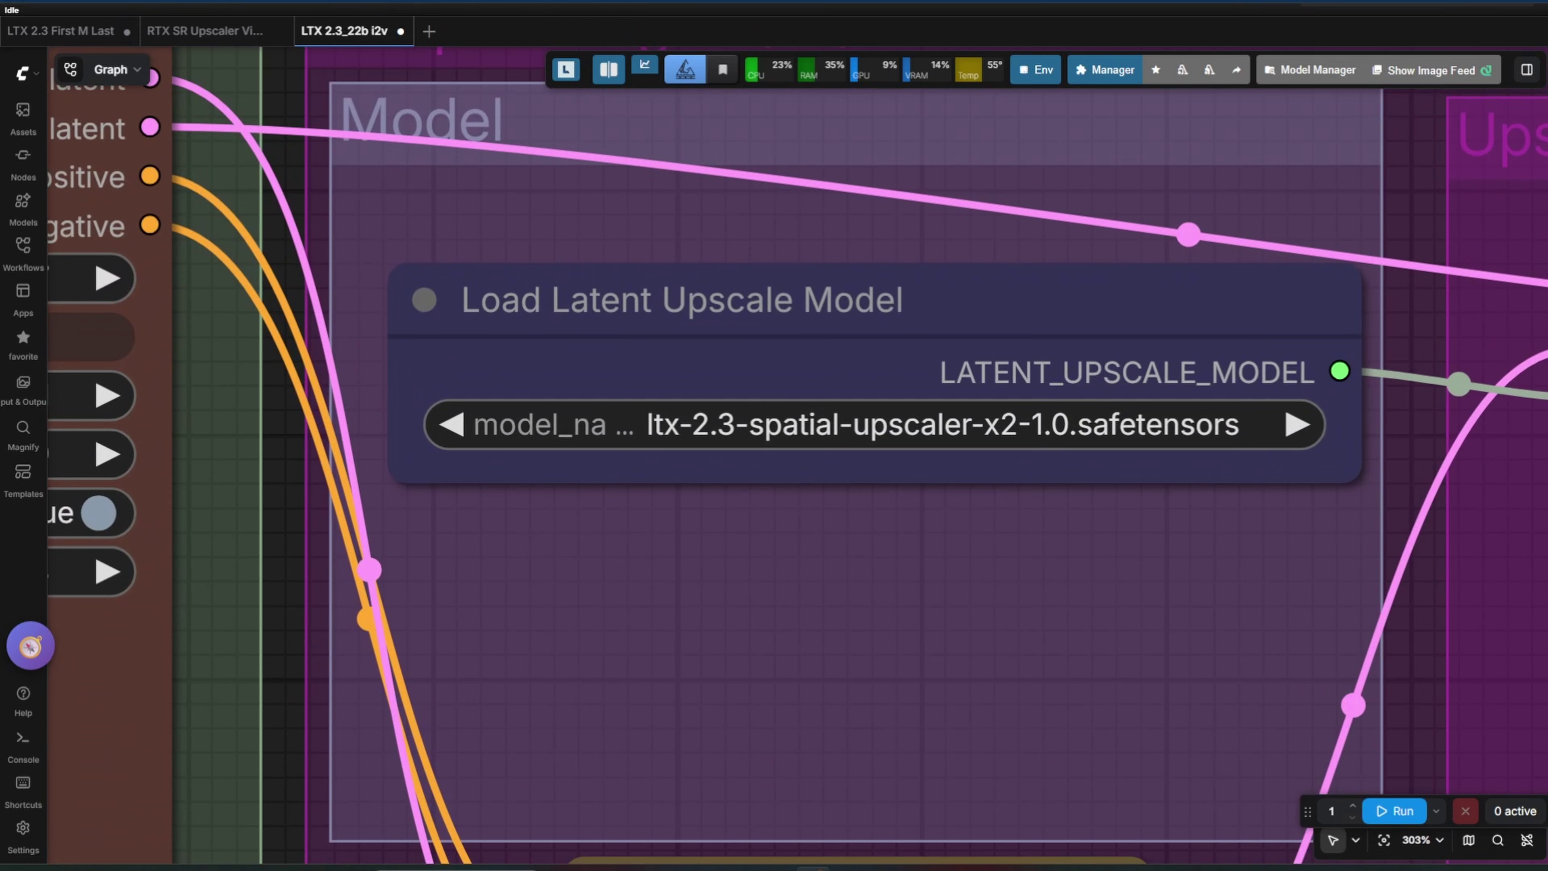
{"action": "scroll", "coordinate": [1245, 255], "scroll_direction": "up", "scroll_amount": 3}
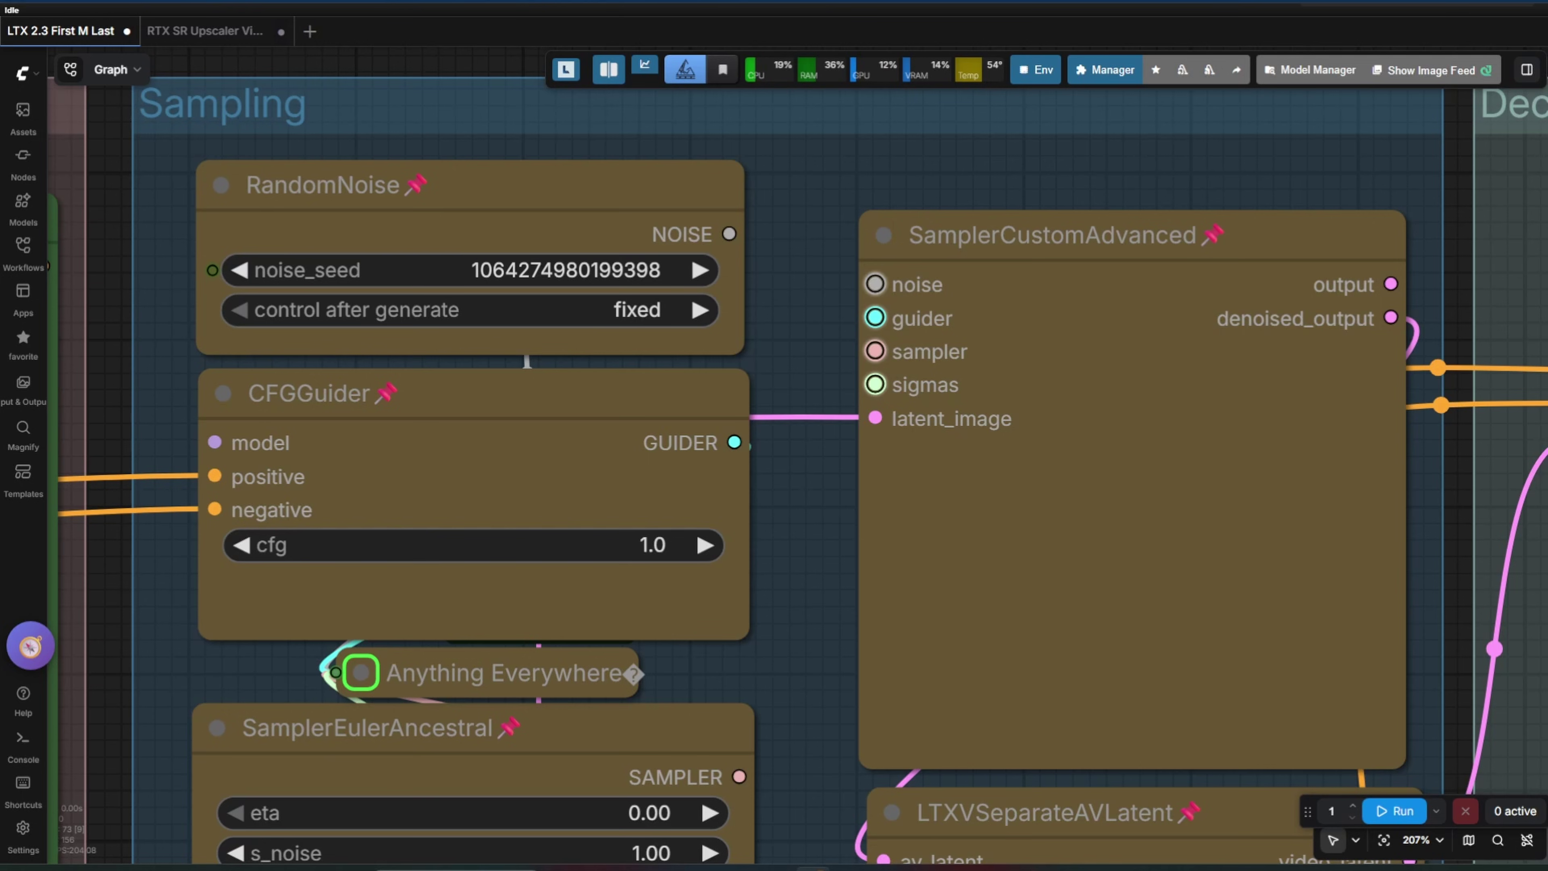
{"action": "left_click", "coordinate": [204, 31]}
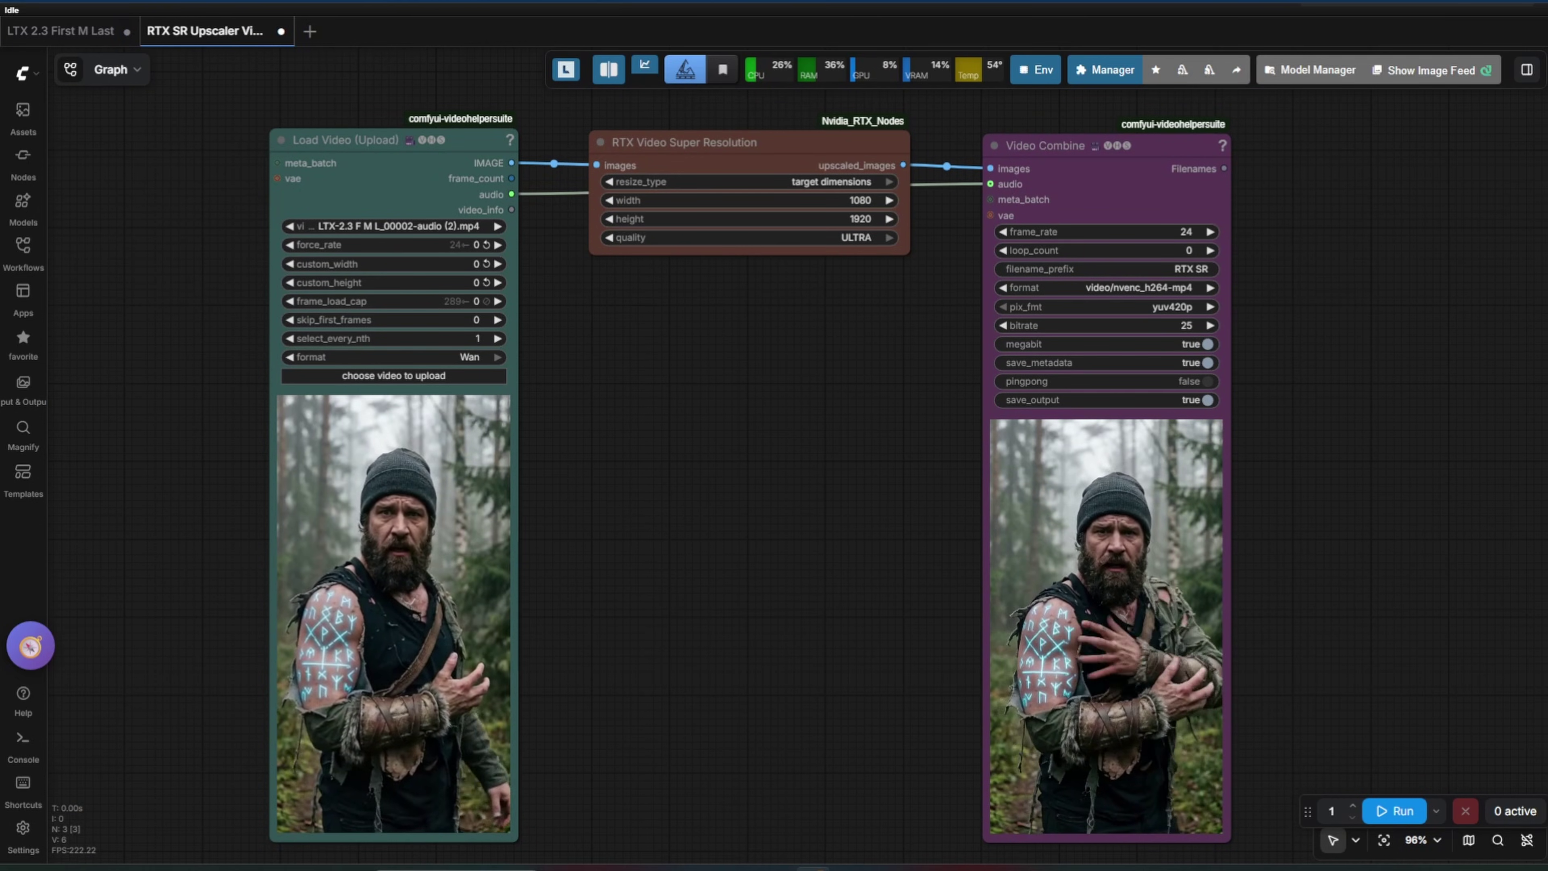
In the LTX 2.3 First M Last workflow, connect the Unet Loader (GGUF) MODEL output to the Set_model node
{"action": "left_click", "coordinate": [61, 31]}
{"action": "scroll", "coordinate": [280, 265], "scroll_direction": "up", "scroll_amount": 5}
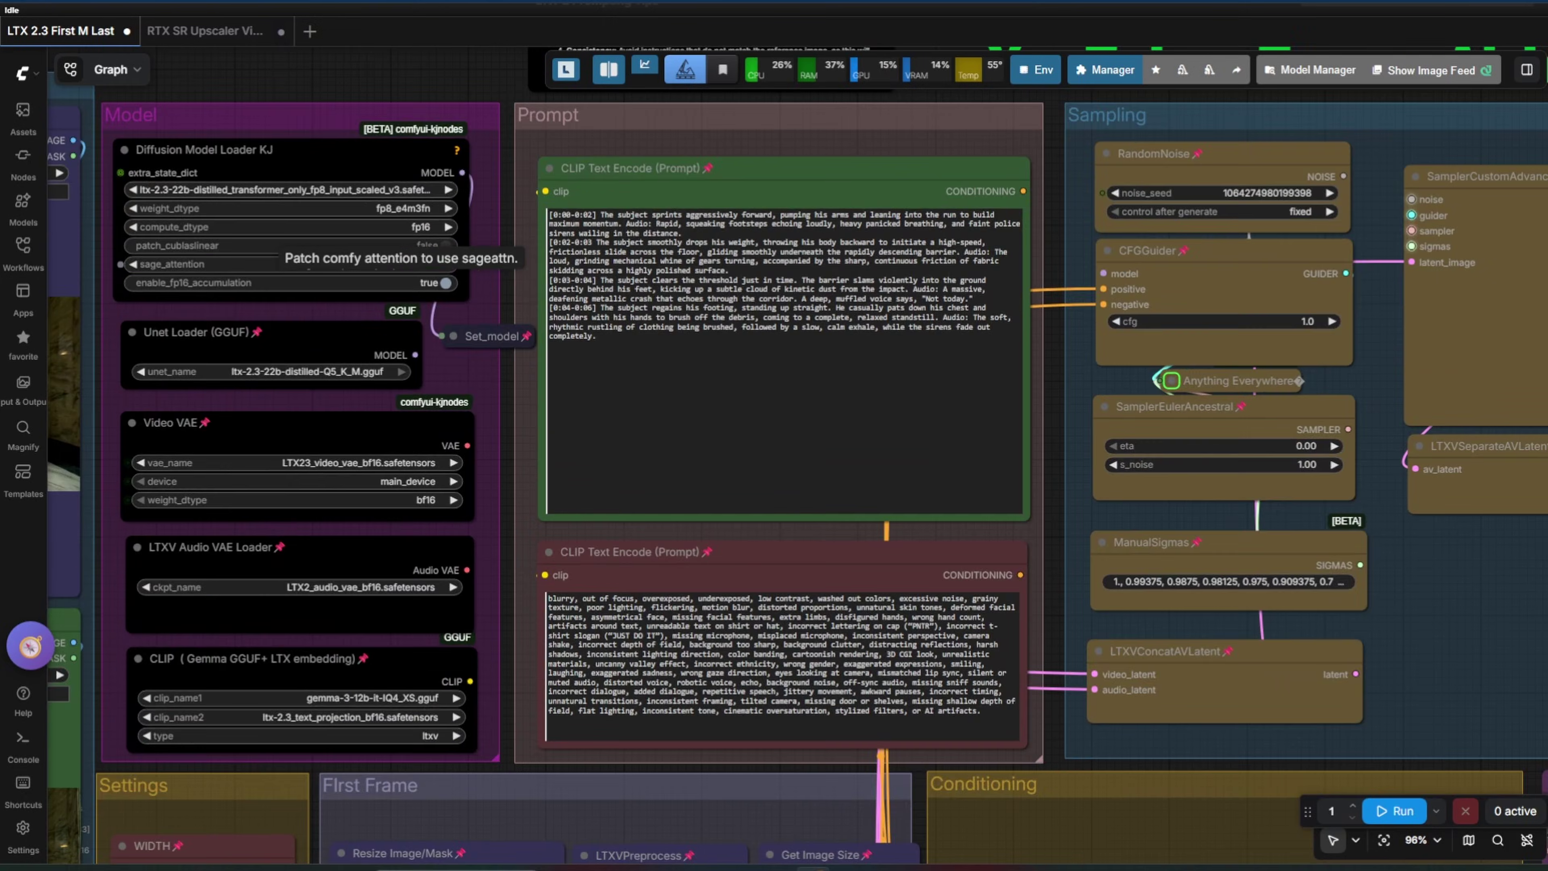
{"action": "scroll", "coordinate": [280, 265], "scroll_direction": "up", "scroll_amount": 10}
{"action": "left_click_drag", "start_coordinate": [1128, 175], "coordinate": [1074, 598]}
{"action": "left_click_drag", "start_coordinate": [1211, 297], "coordinate": [1312, 224]}
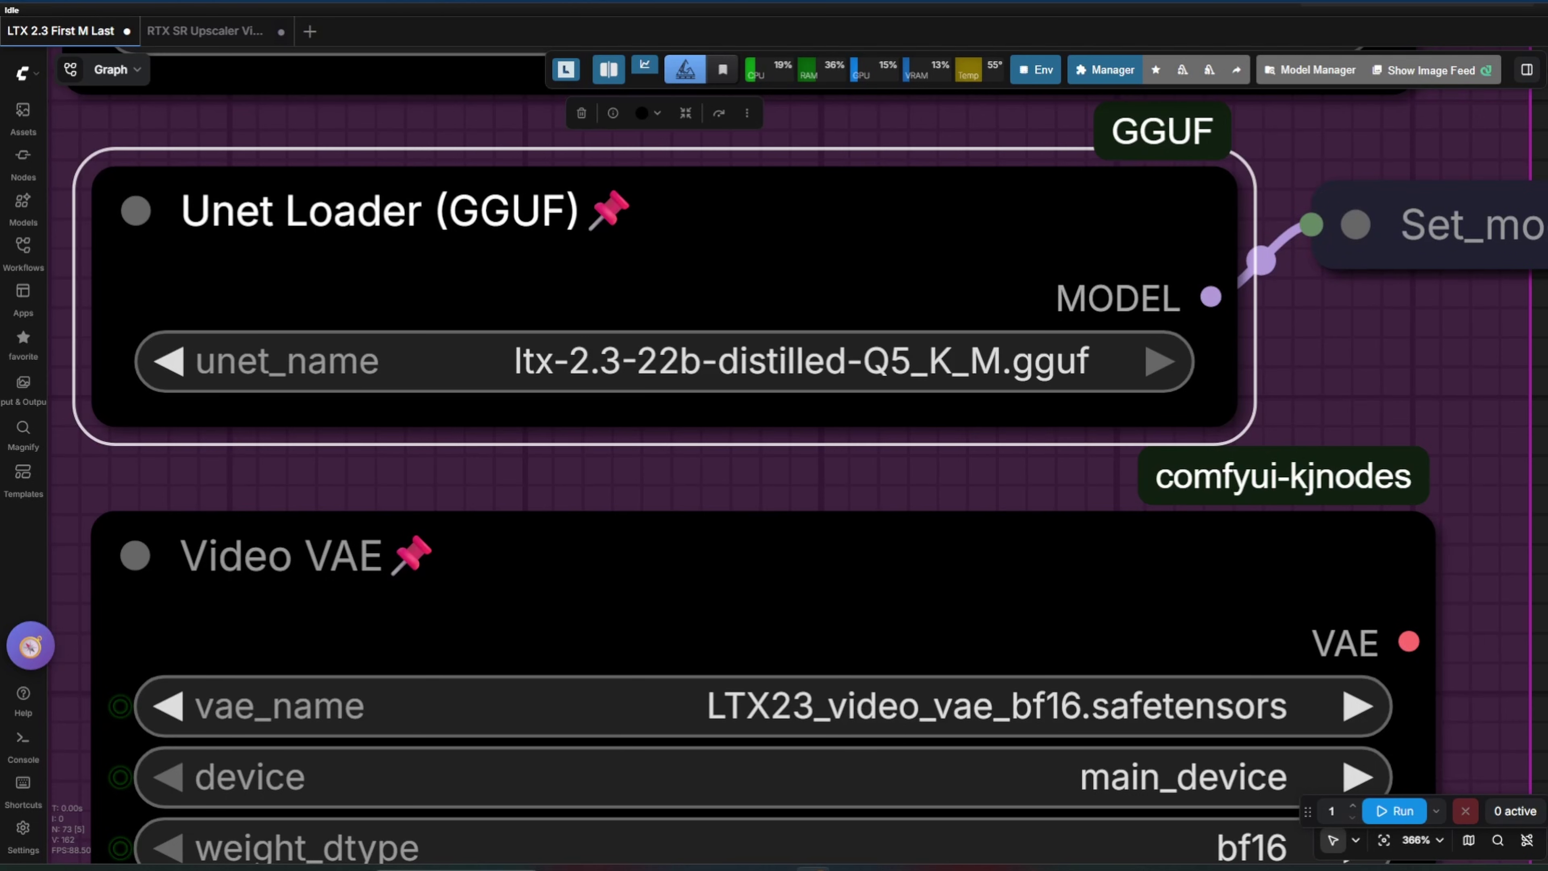
Set the Length node's value in the Settings group to 481
{"action": "scroll", "coordinate": [774, 427], "scroll_direction": "down", "scroll_amount": 15}
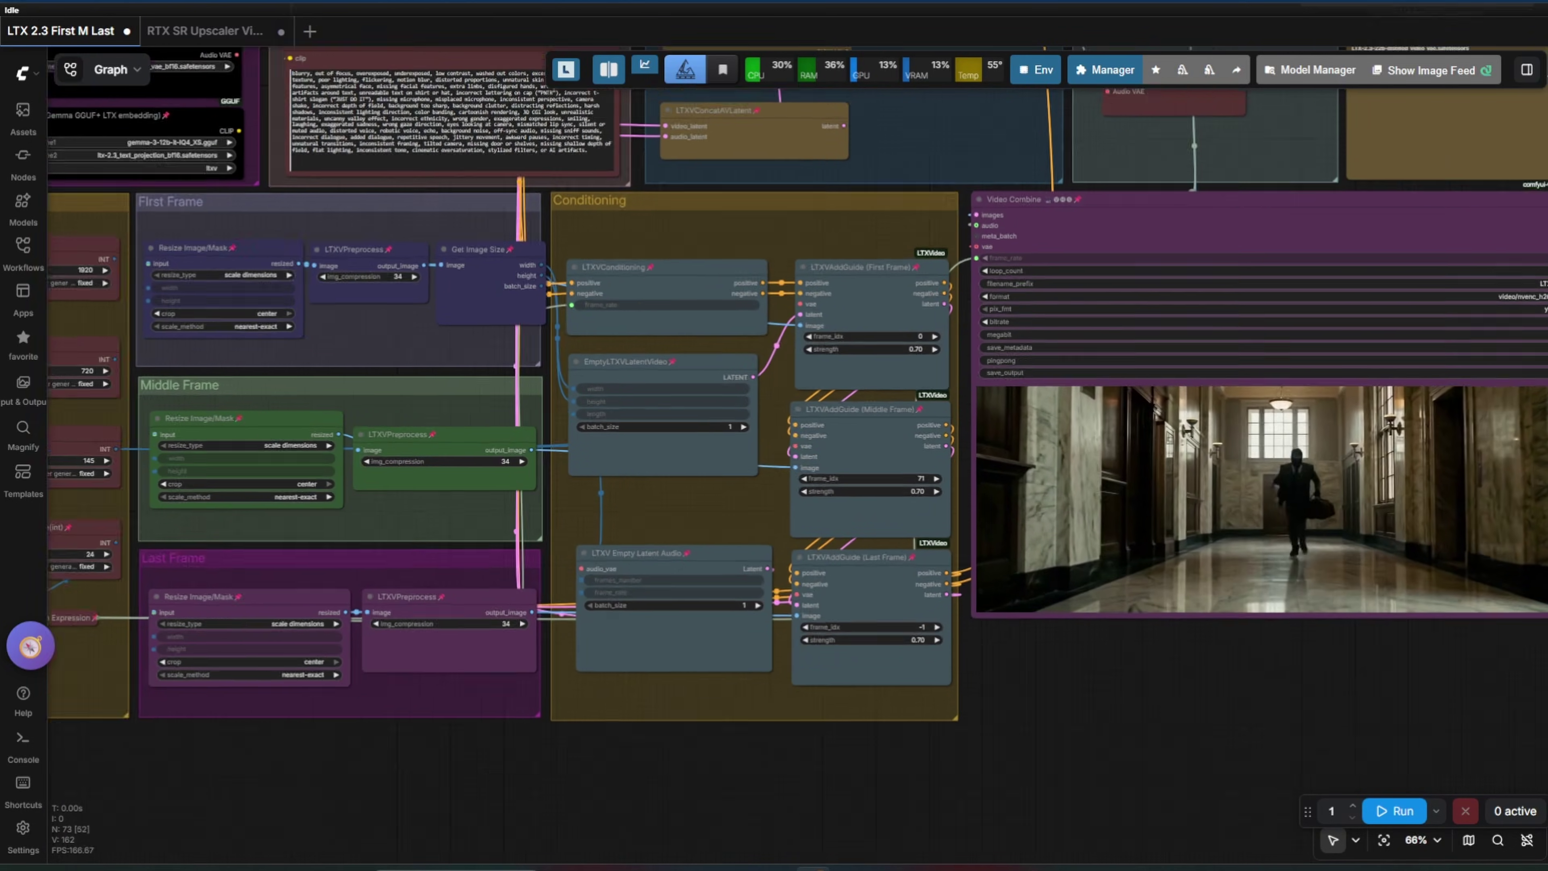
{"action": "scroll", "coordinate": [871, 461], "scroll_direction": "up", "scroll_amount": 15}
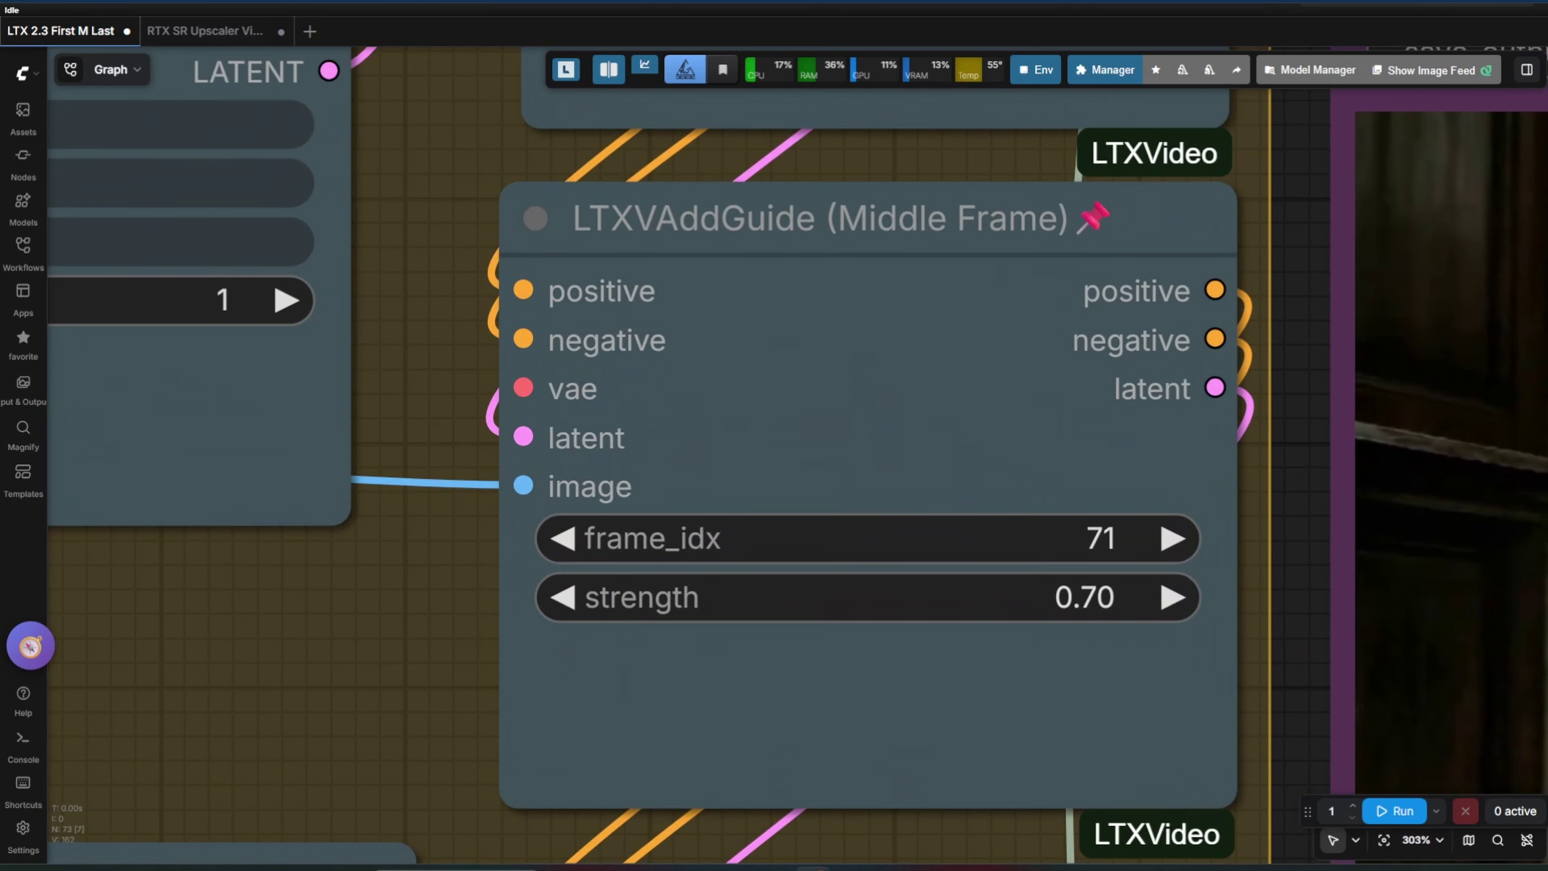
{"action": "scroll", "coordinate": [1310, 579], "scroll_direction": "up", "scroll_amount": 2}
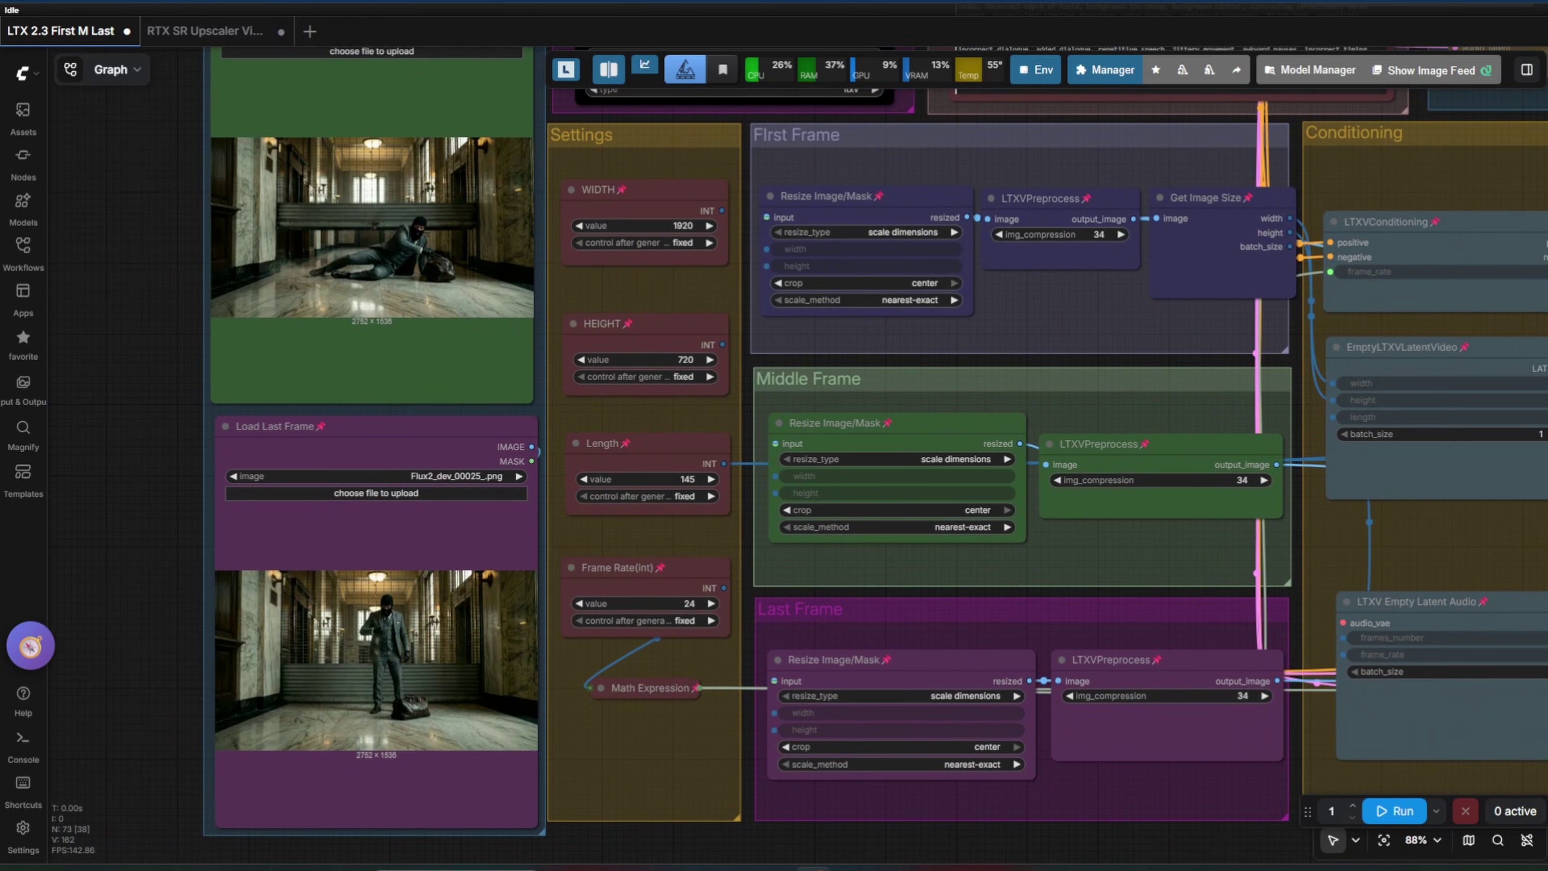
{"action": "scroll", "coordinate": [706, 412], "scroll_direction": "up", "scroll_amount": 2}
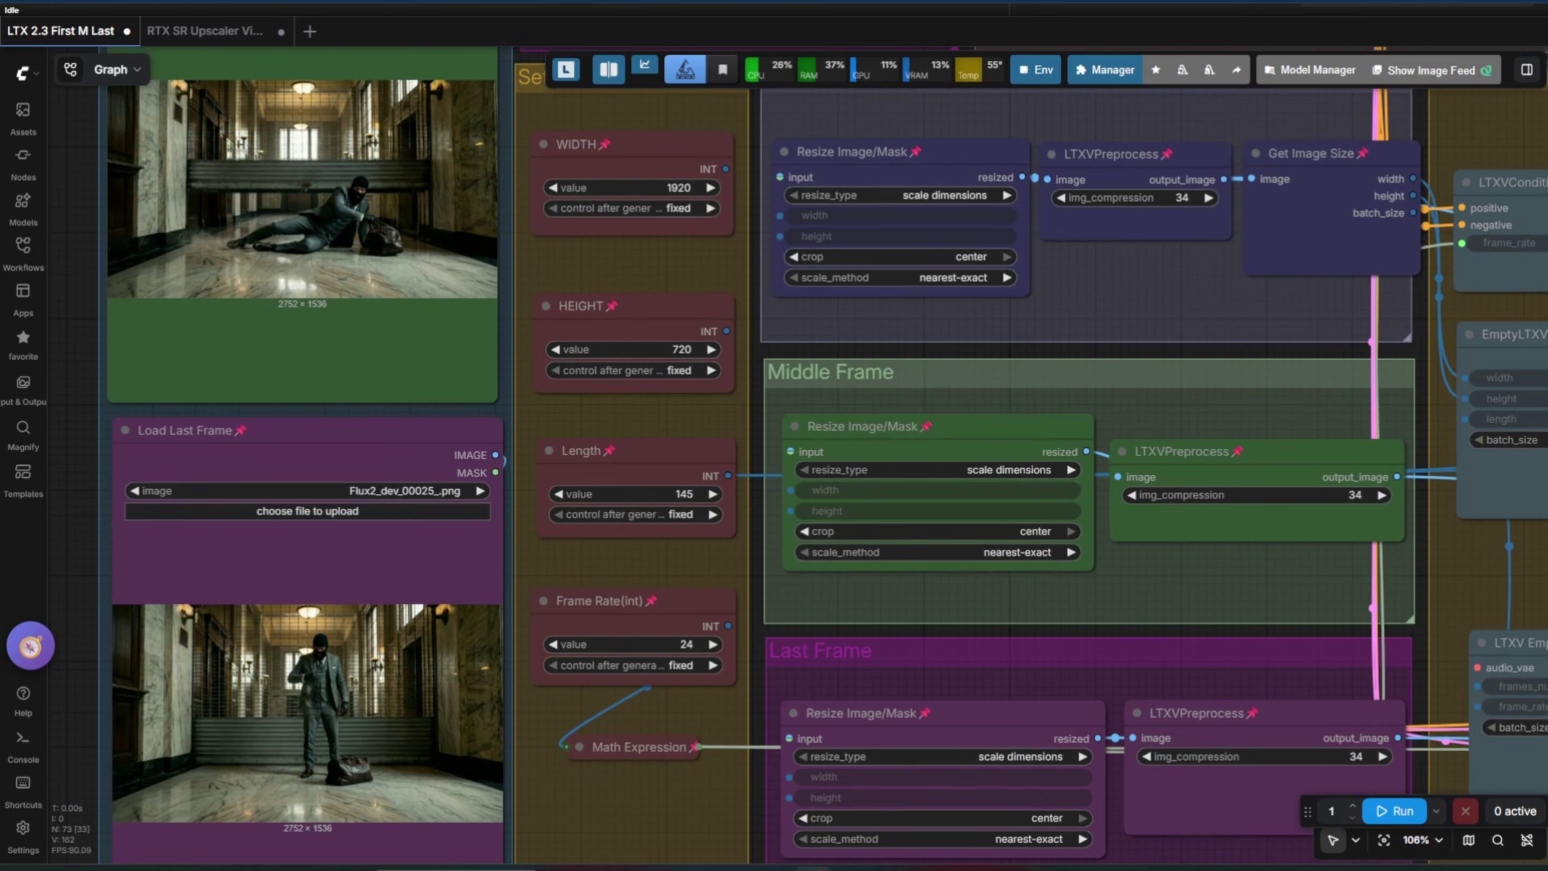
{"action": "scroll", "coordinate": [702, 489], "scroll_direction": "up", "scroll_amount": 14}
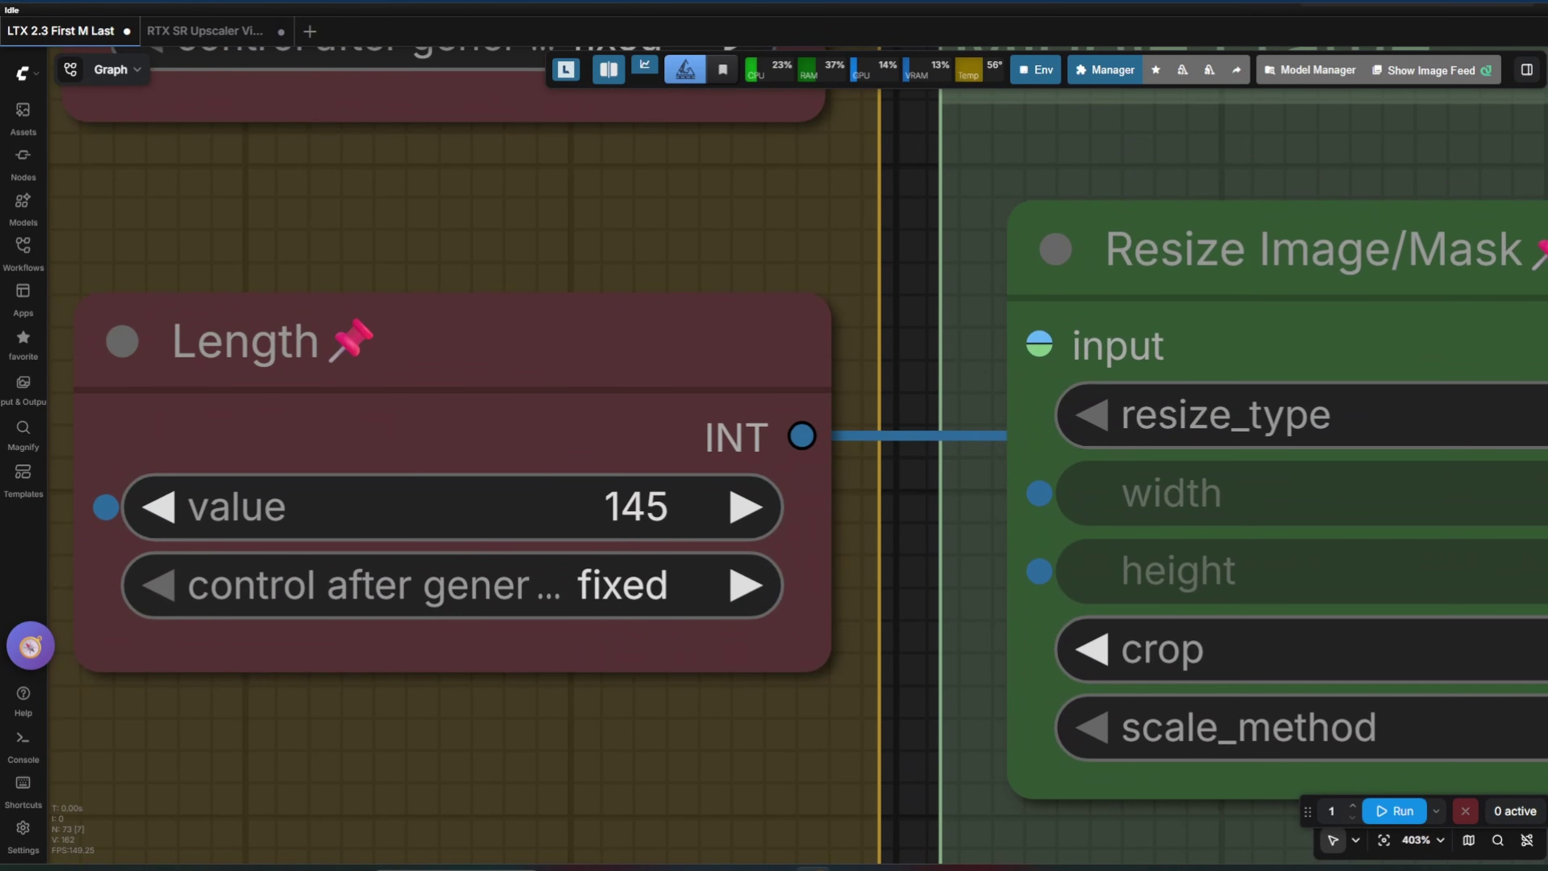
{"action": "left_click", "coordinate": [244, 506]}
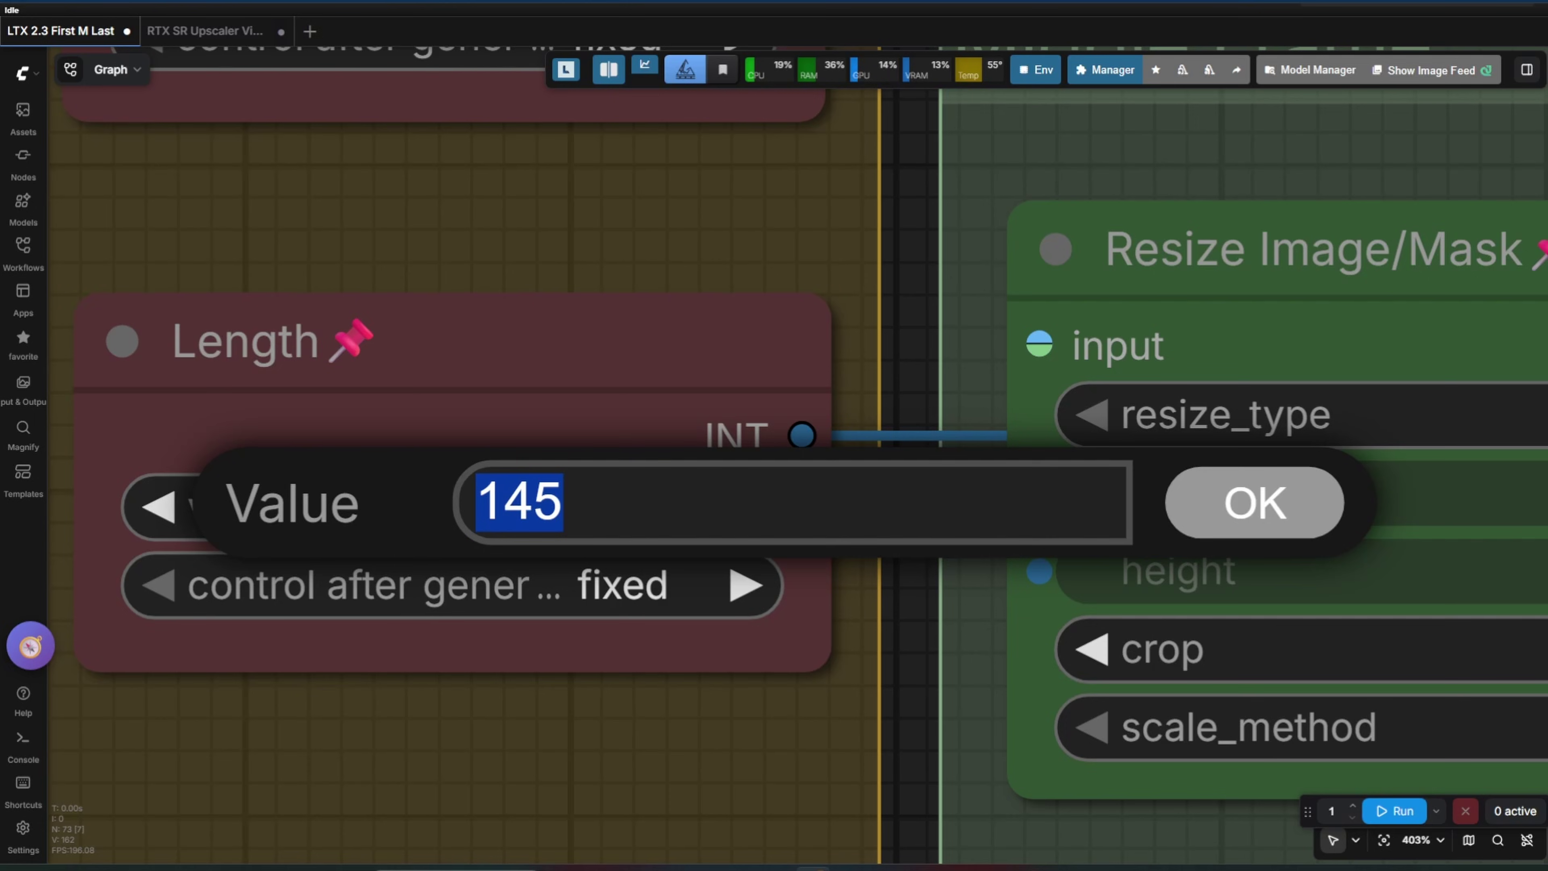
{"action": "type", "text": "481"}
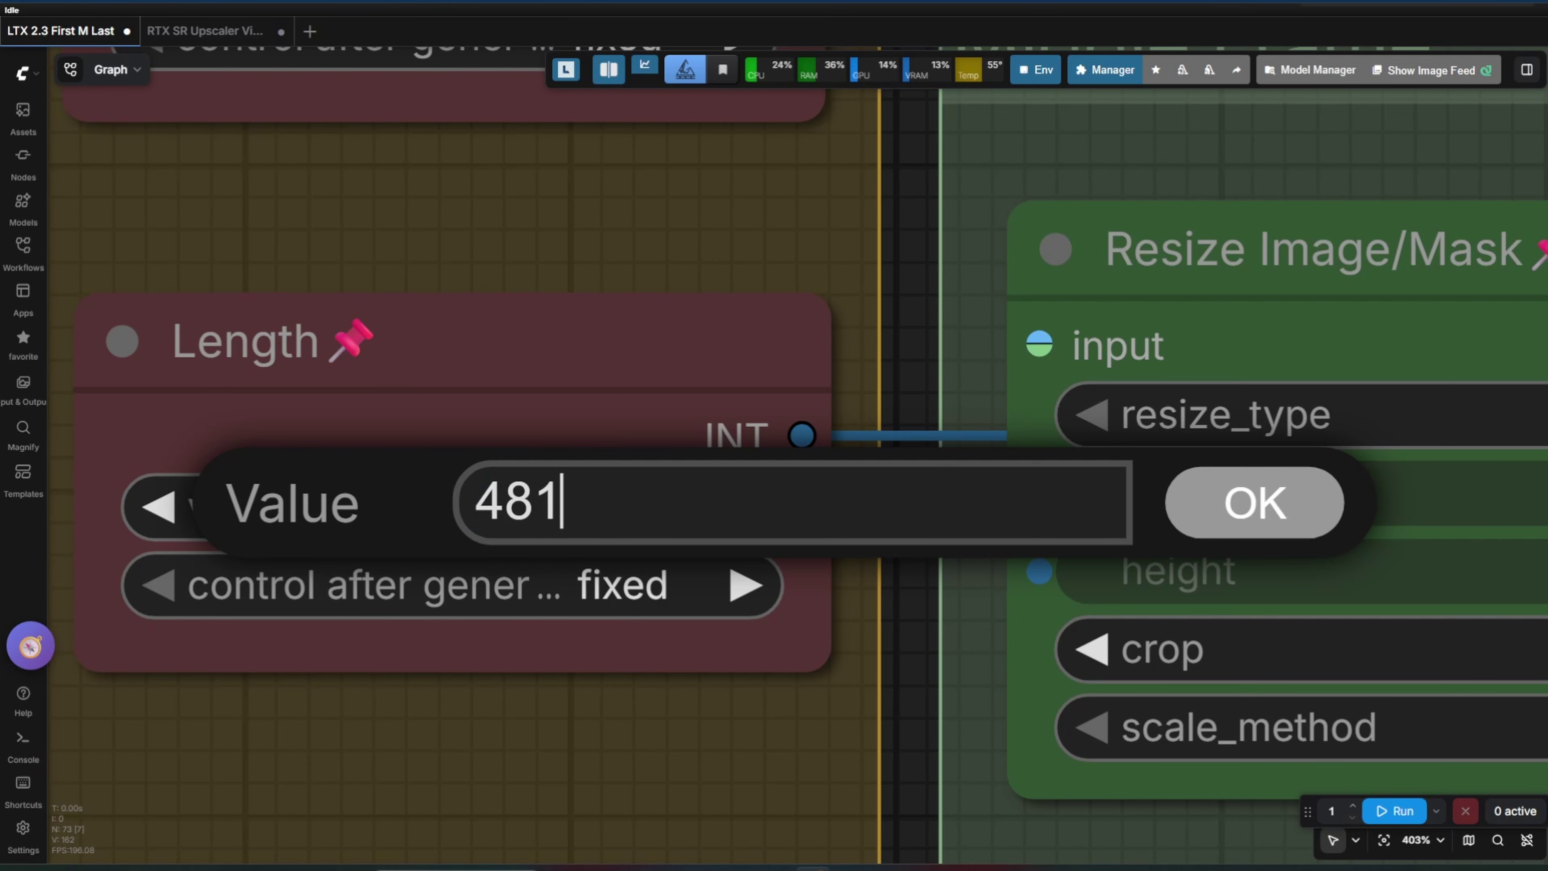
{"action": "key", "text": "Return"}
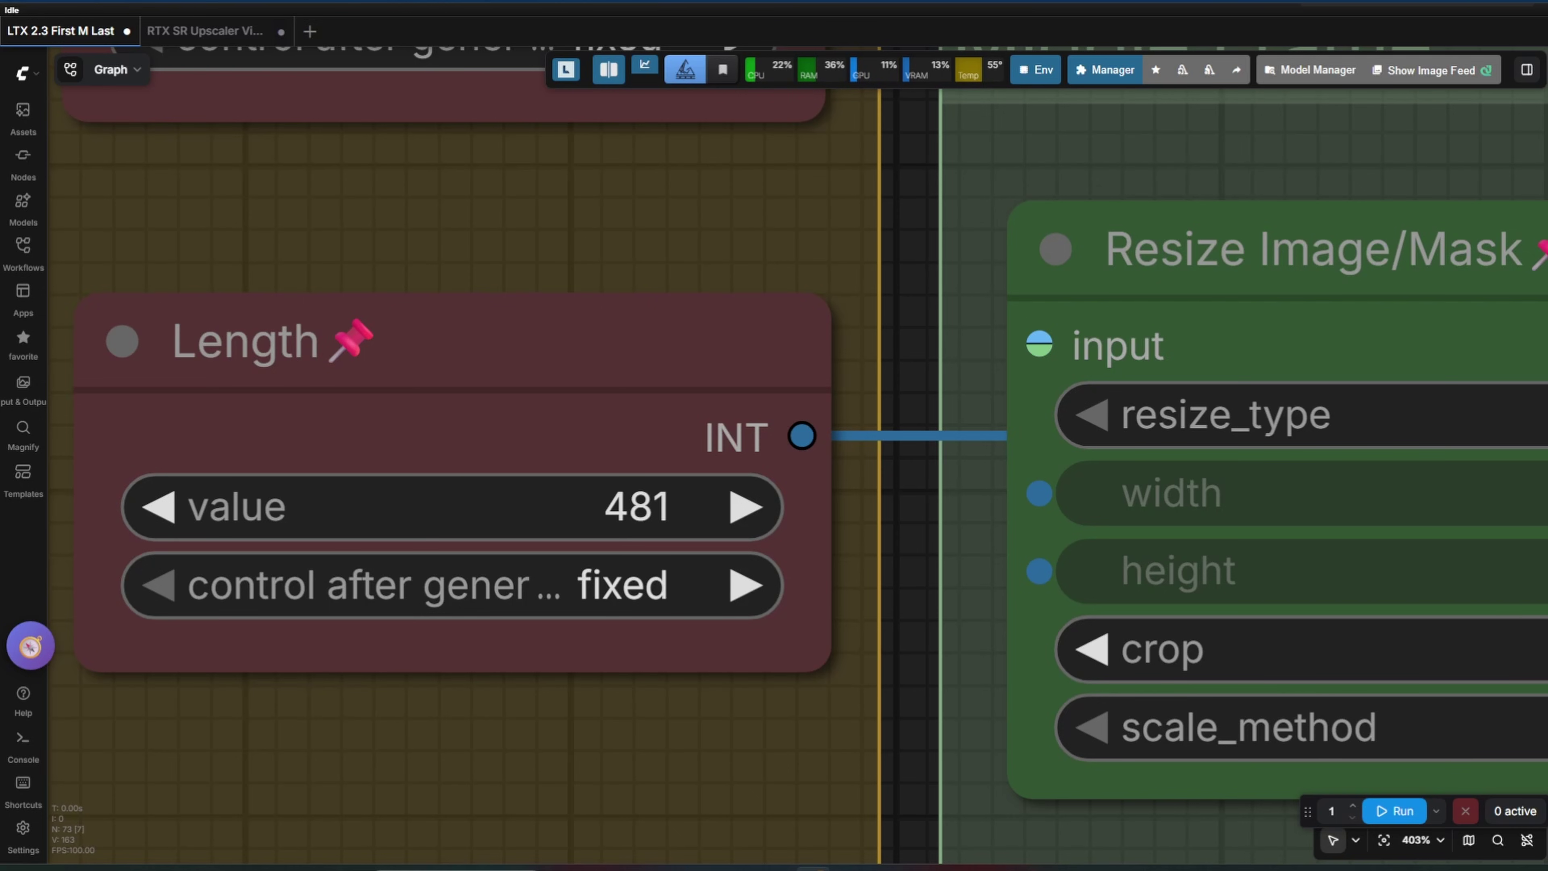
Set frame_idx of the LTXVAddGuide (Middle Frame) node to 241
{"action": "scroll", "coordinate": [775, 436], "scroll_direction": "down", "scroll_amount": 6}
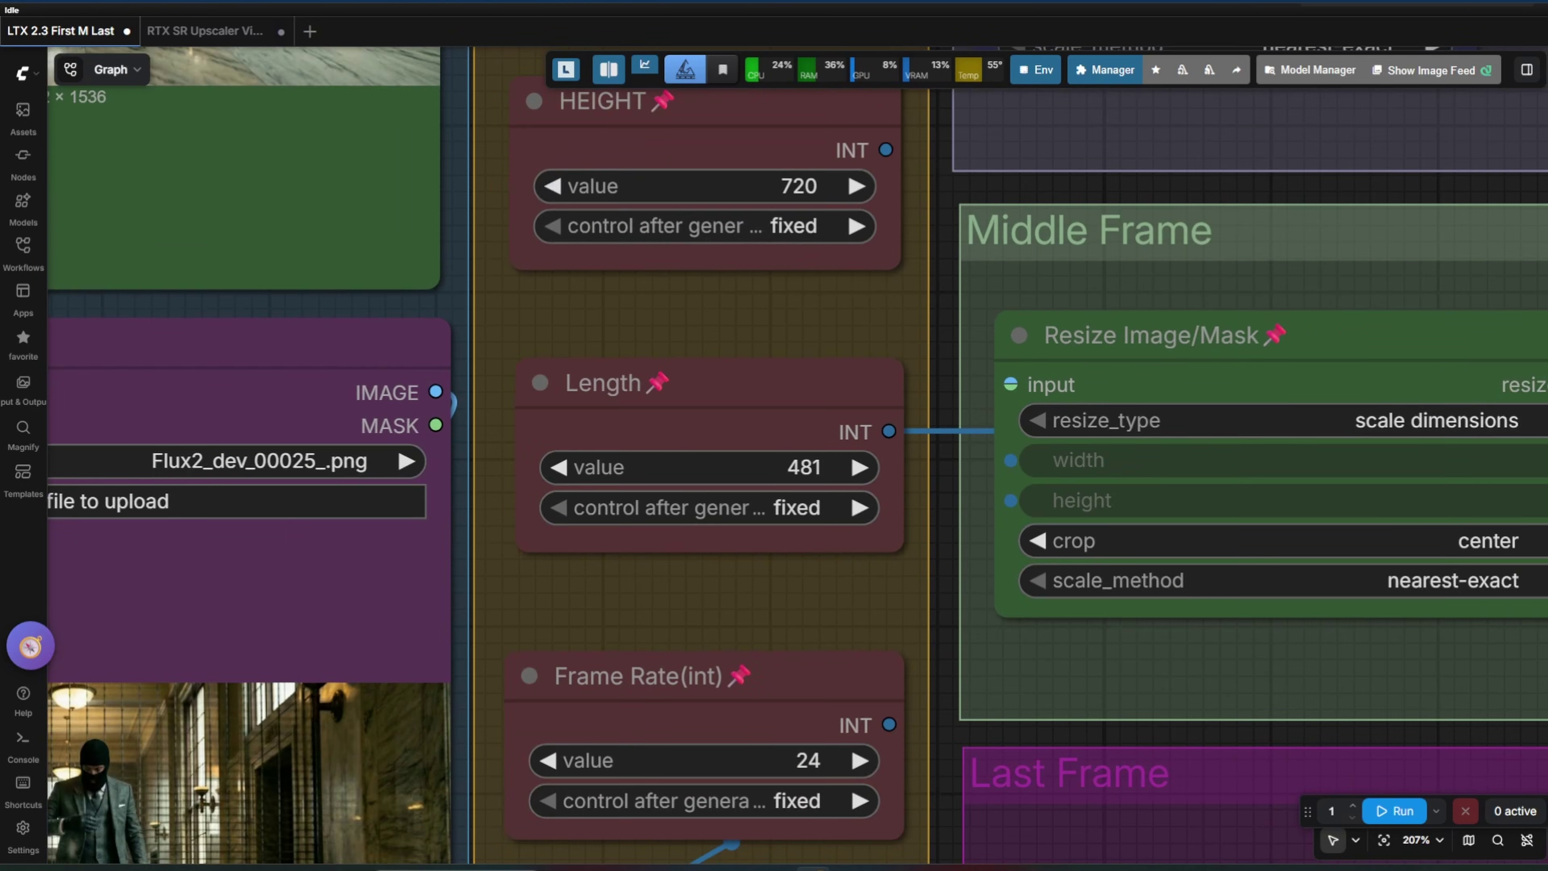
{"action": "scroll", "coordinate": [775, 436], "scroll_direction": "down", "scroll_amount": 6}
{"action": "scroll", "coordinate": [774, 435], "scroll_direction": "up", "scroll_amount": 9}
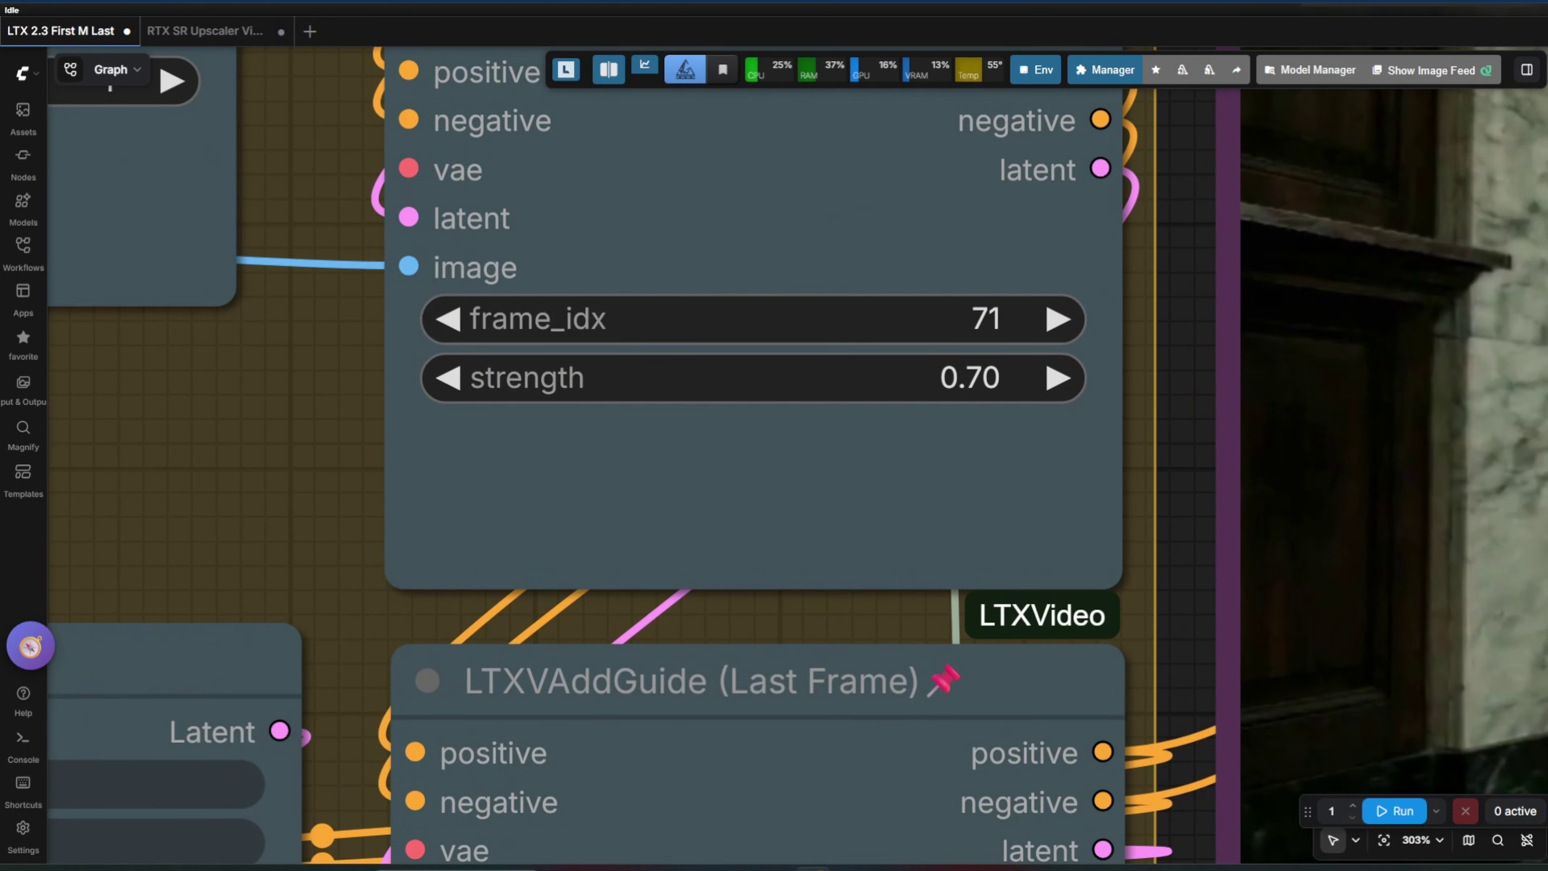
{"action": "scroll", "coordinate": [807, 192], "scroll_direction": "up", "scroll_amount": 5}
{"action": "left_click", "coordinate": [632, 319]}
{"action": "type", "text": "16"}
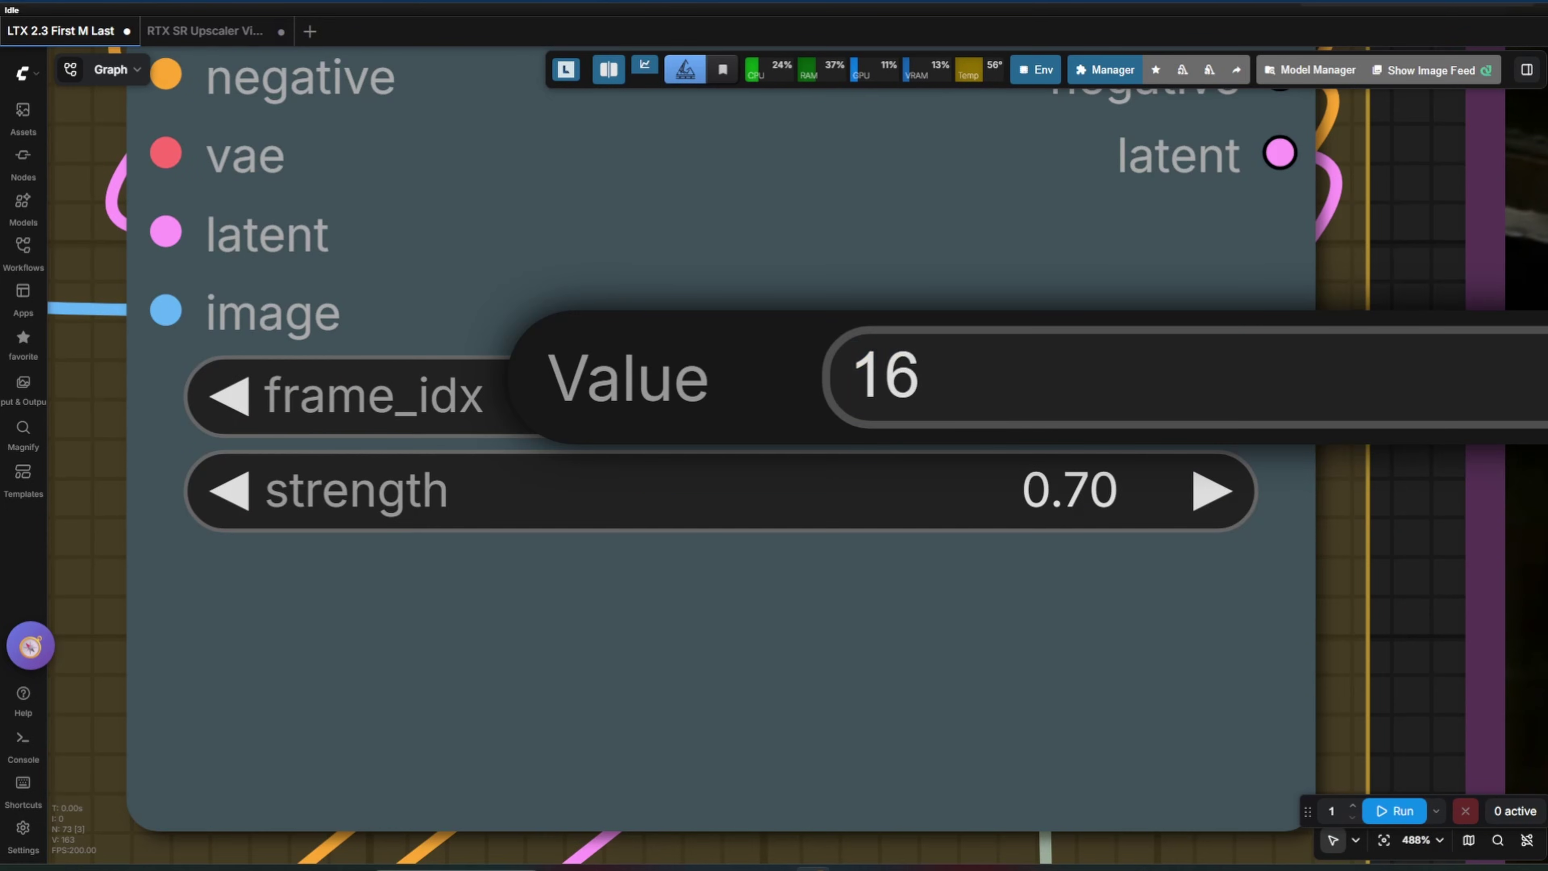
{"action": "type", "text": "9"}
{"action": "key", "text": "ctrl+a"}
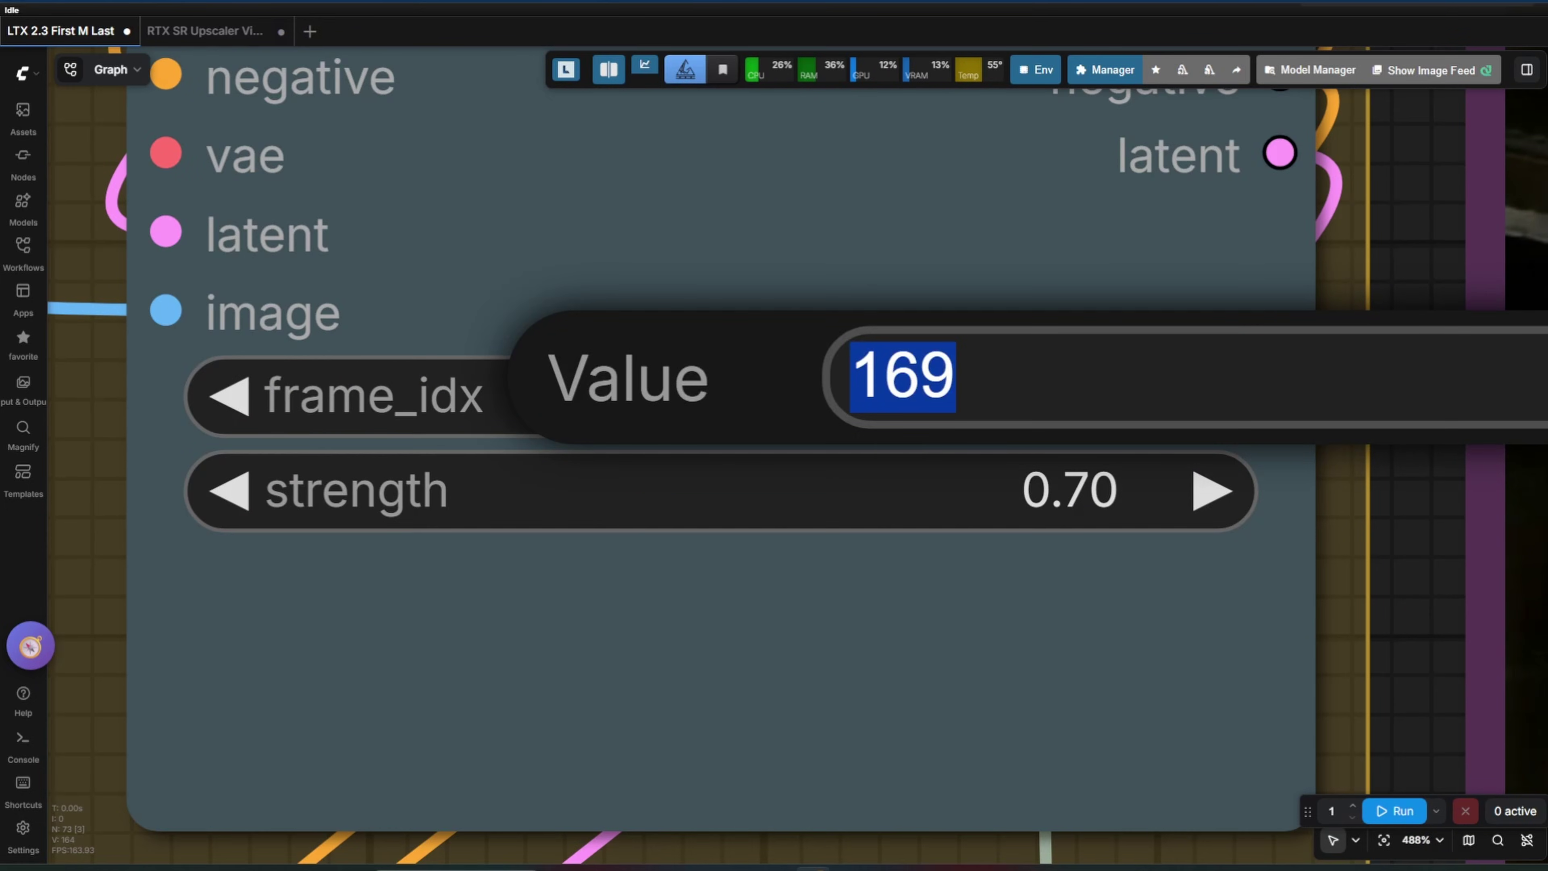
{"action": "type", "text": "241"}
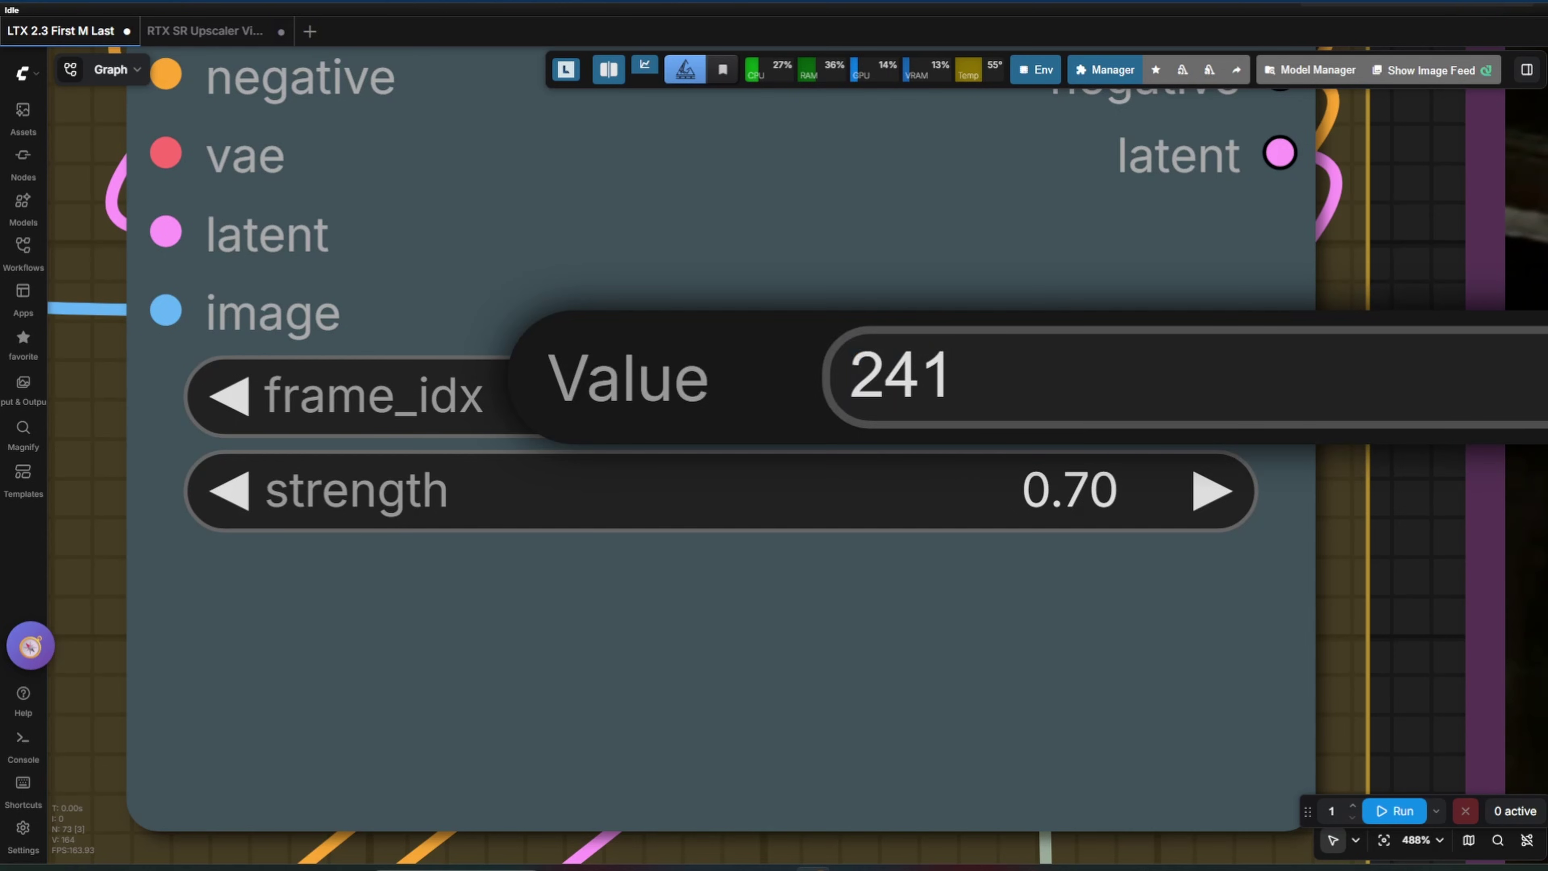
{"action": "key", "text": "Return"}
Change frame_idx of the LTXVAddGuide (Middle Frame) node to 289
{"action": "left_click", "coordinate": [524, 395]}
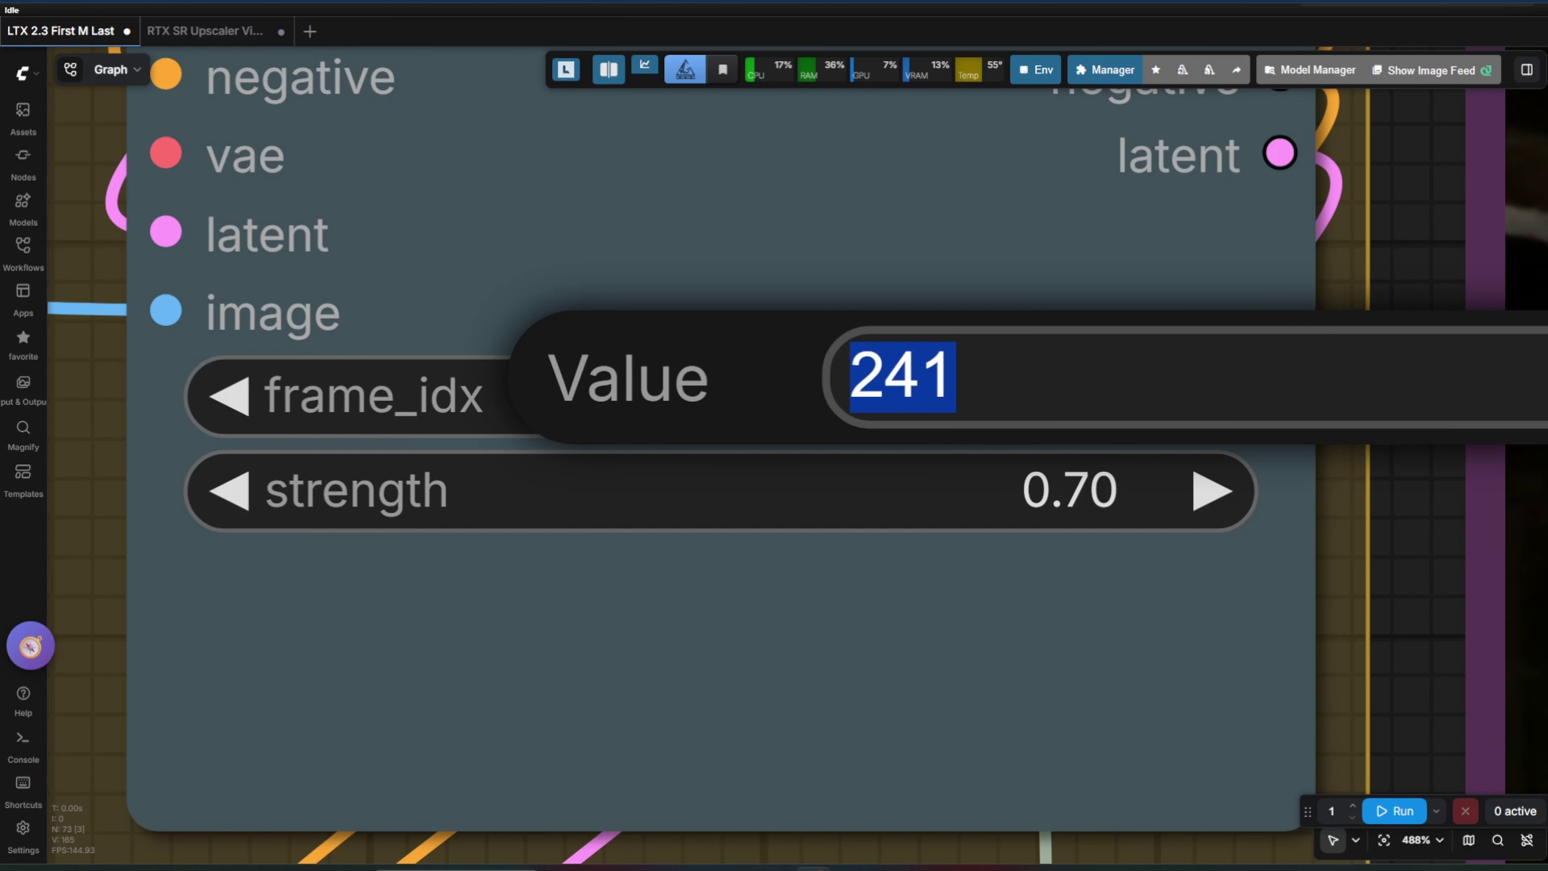
{"action": "type", "text": "289"}
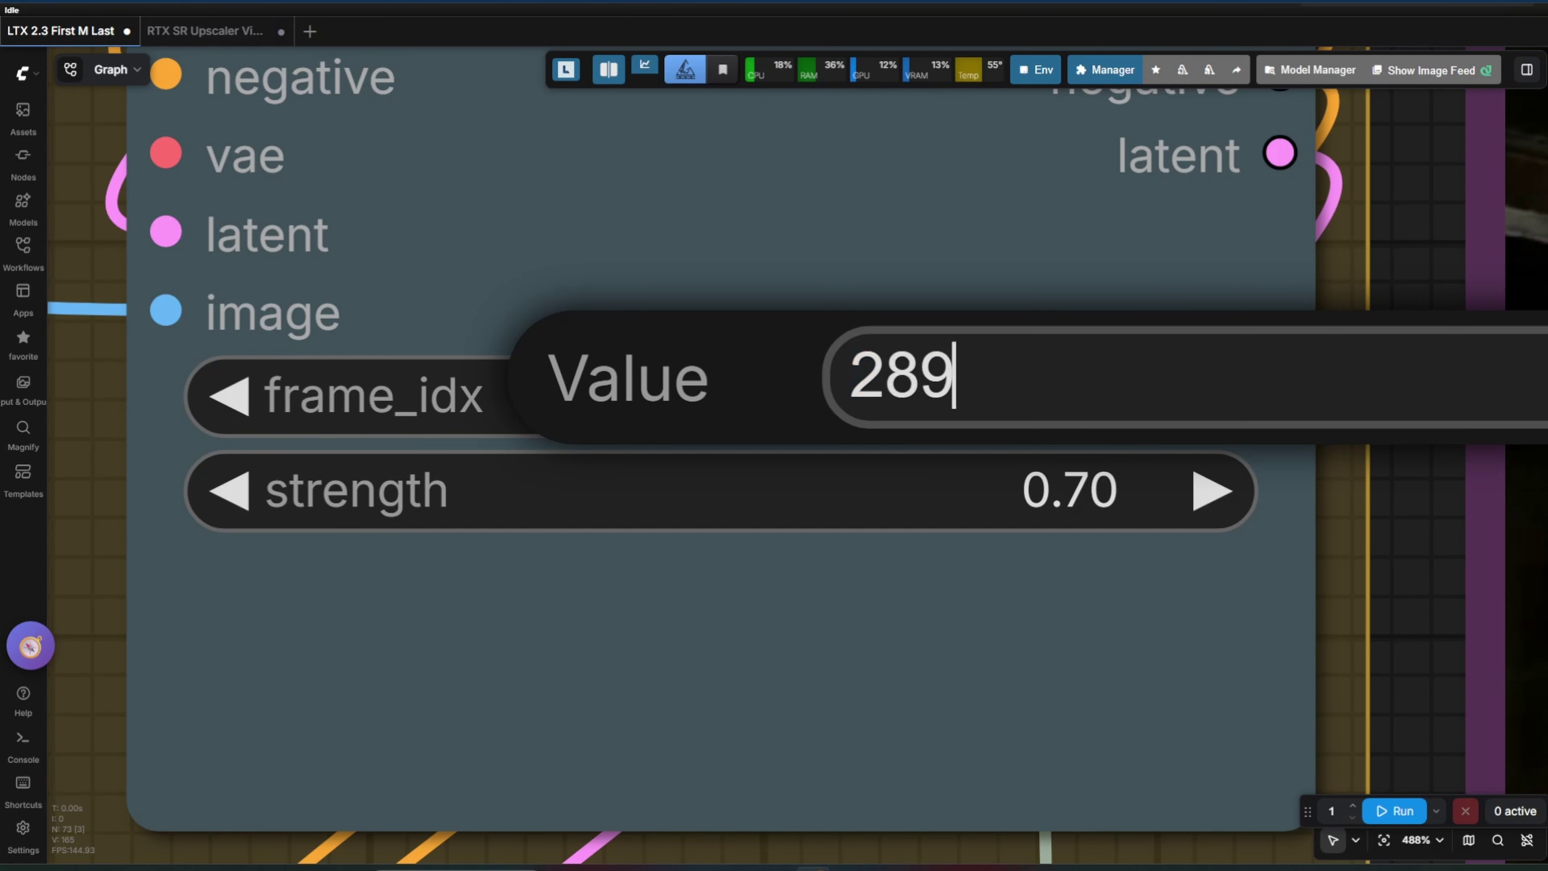
{"action": "key", "text": "Return"}
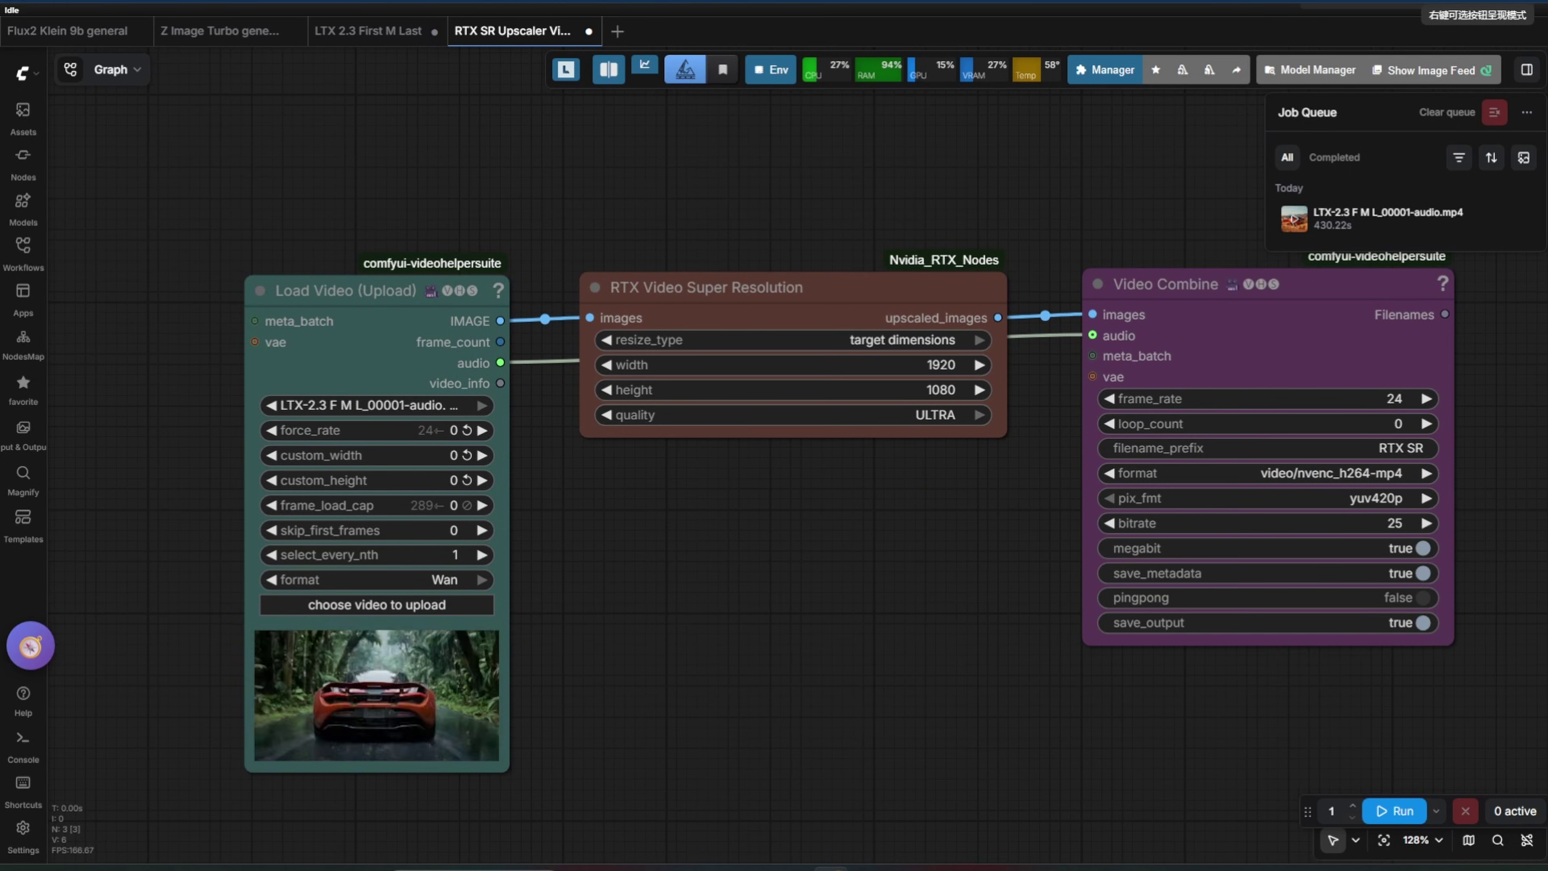
Run the RTX SR Upscaler workflow on the car video at 1920 × 1080 and on the portrait forest video at 1080 × 1920
{"action": "key", "text": "ctrl+Return"}
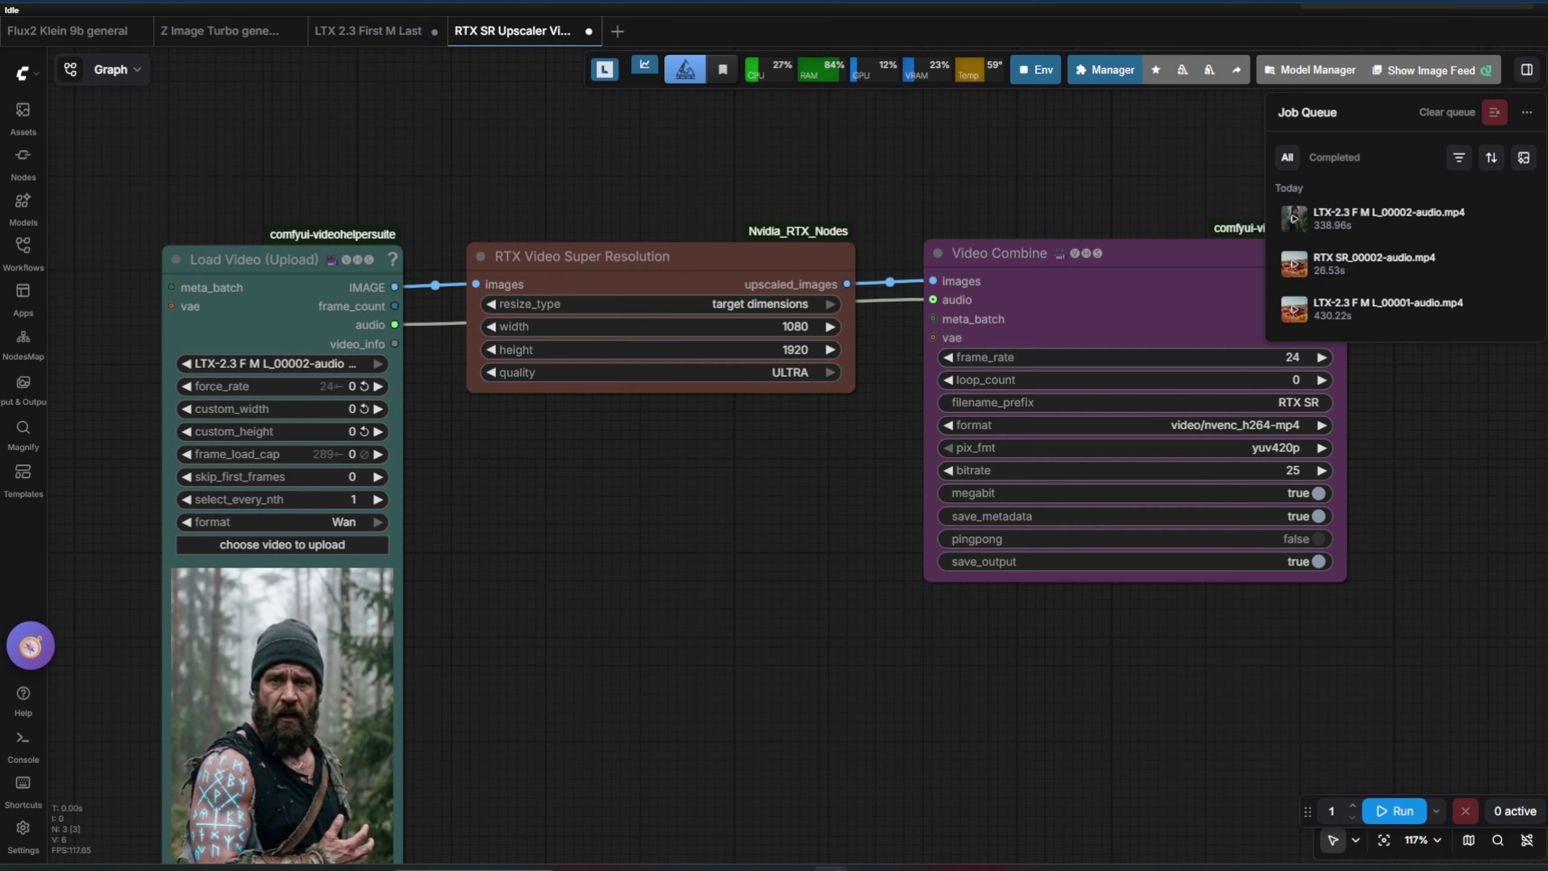
{"action": "key", "text": "ctrl+Return"}
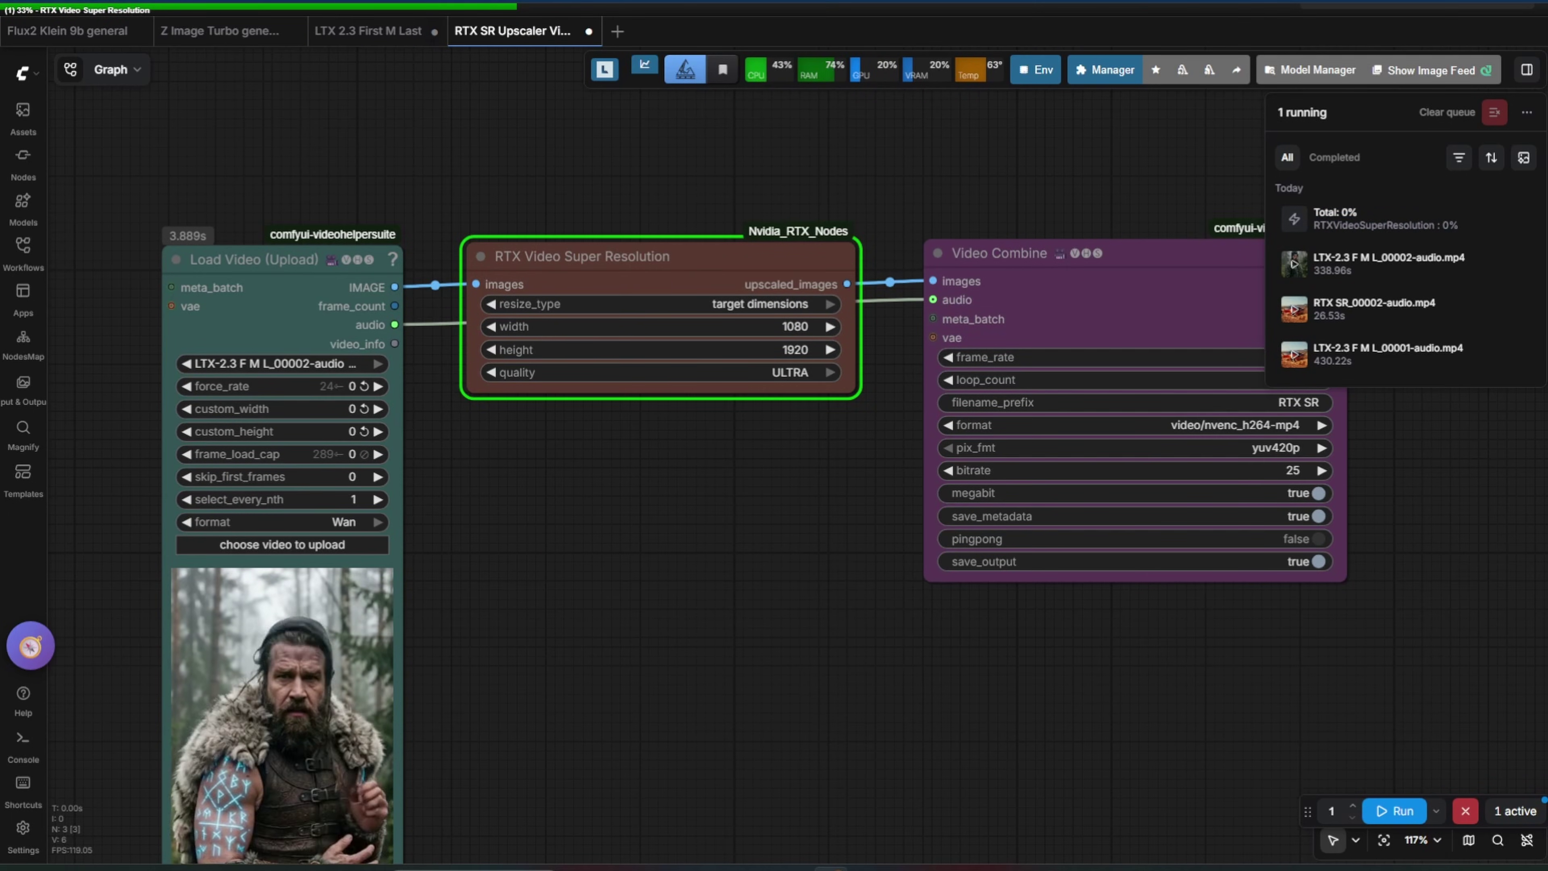